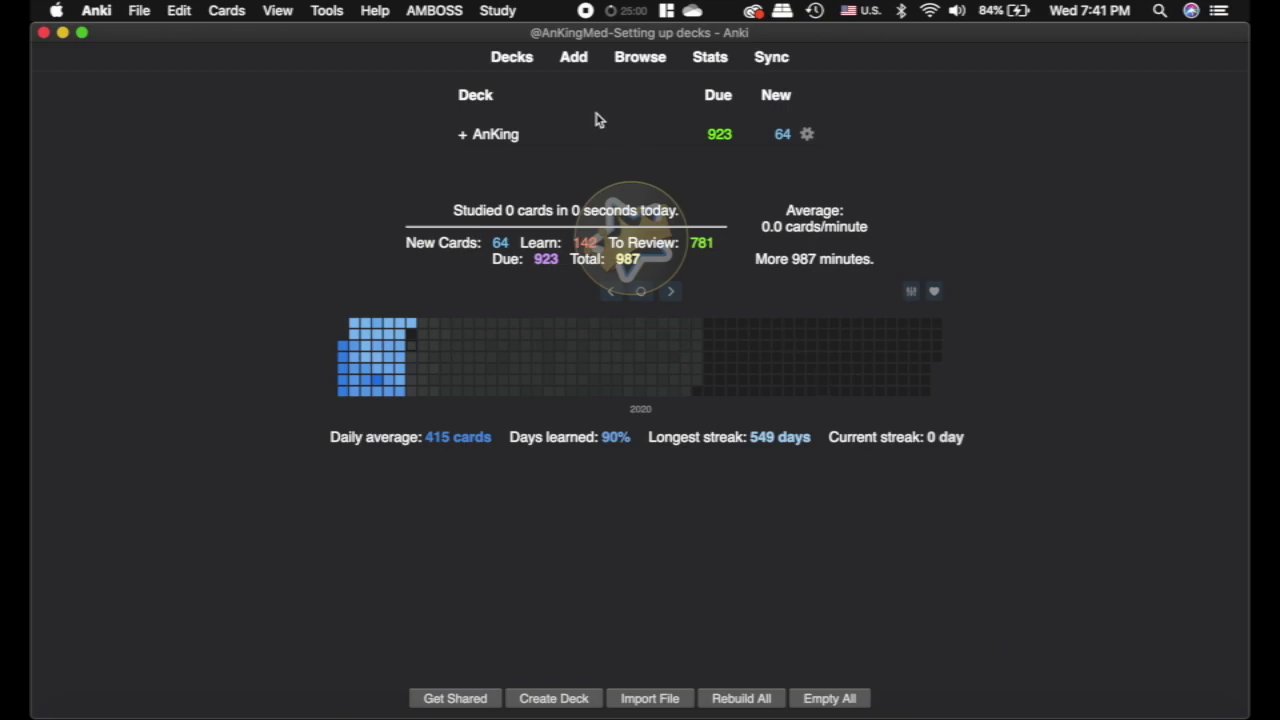
Expand the AnKing deck and its Zanki Step Decks to view the subdecks, then collapse both
left_click(462, 134)
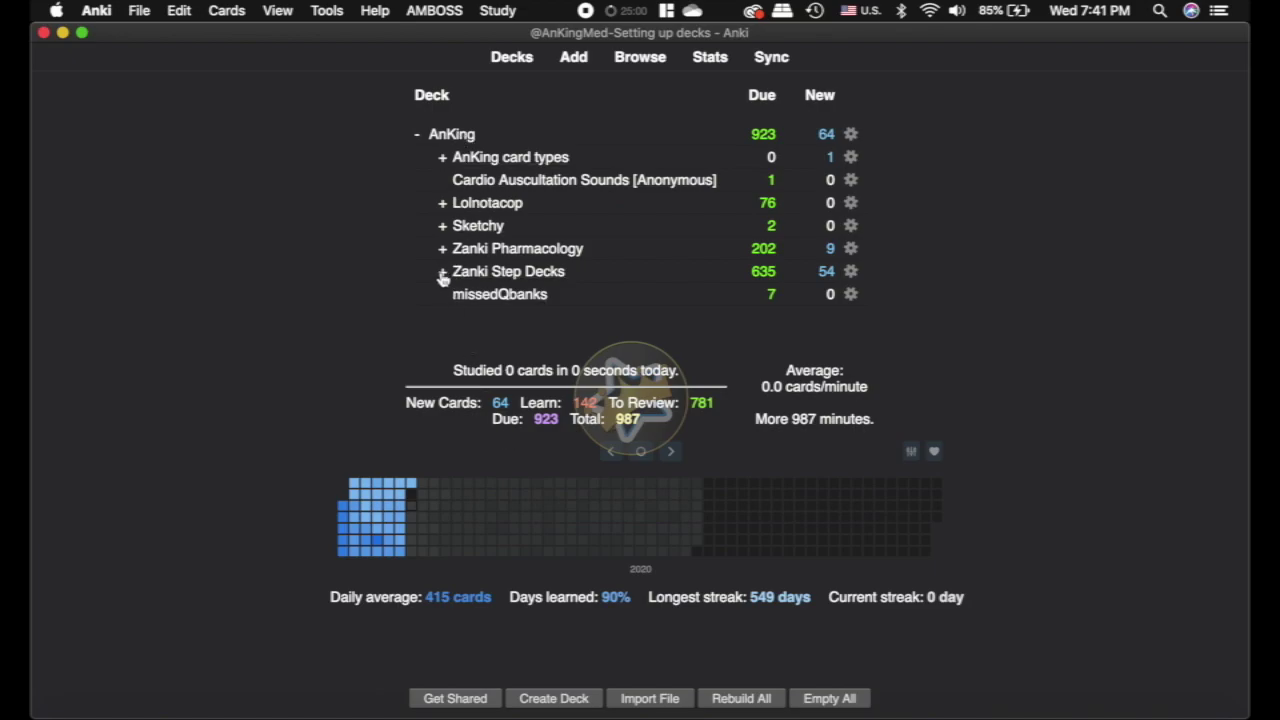
left_click(442, 273)
left_click(433, 276)
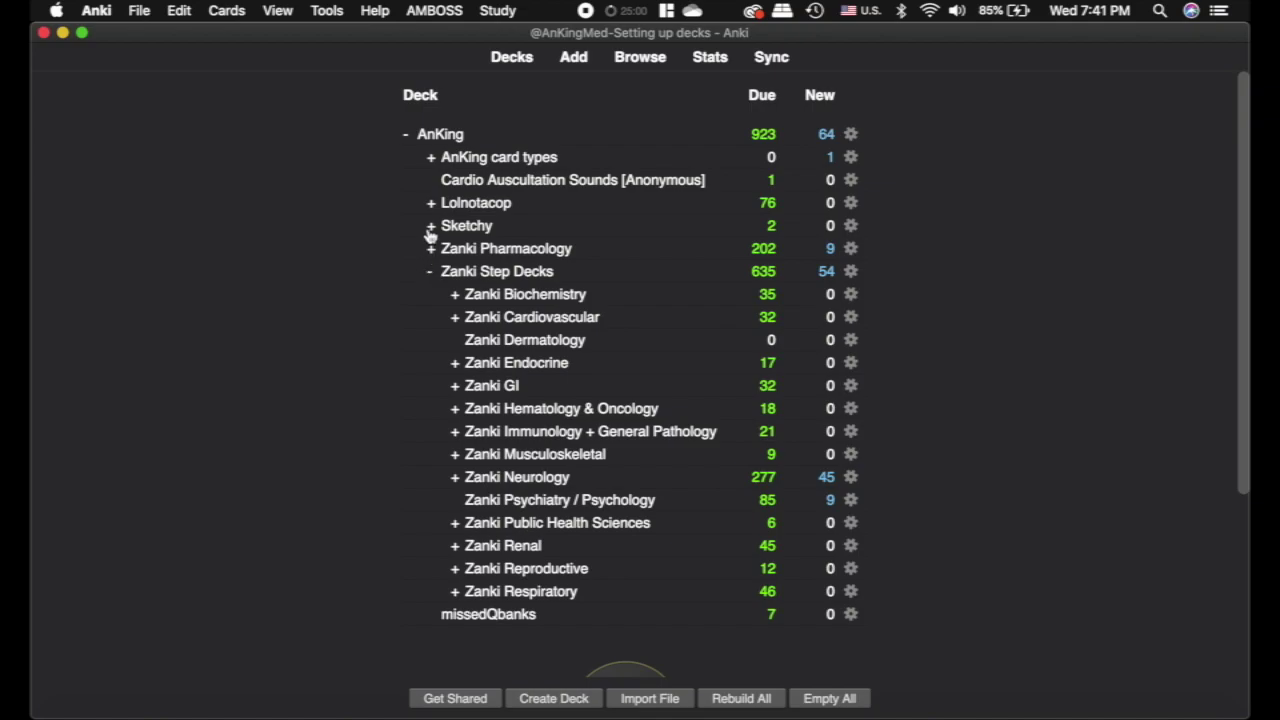
left_click(418, 138)
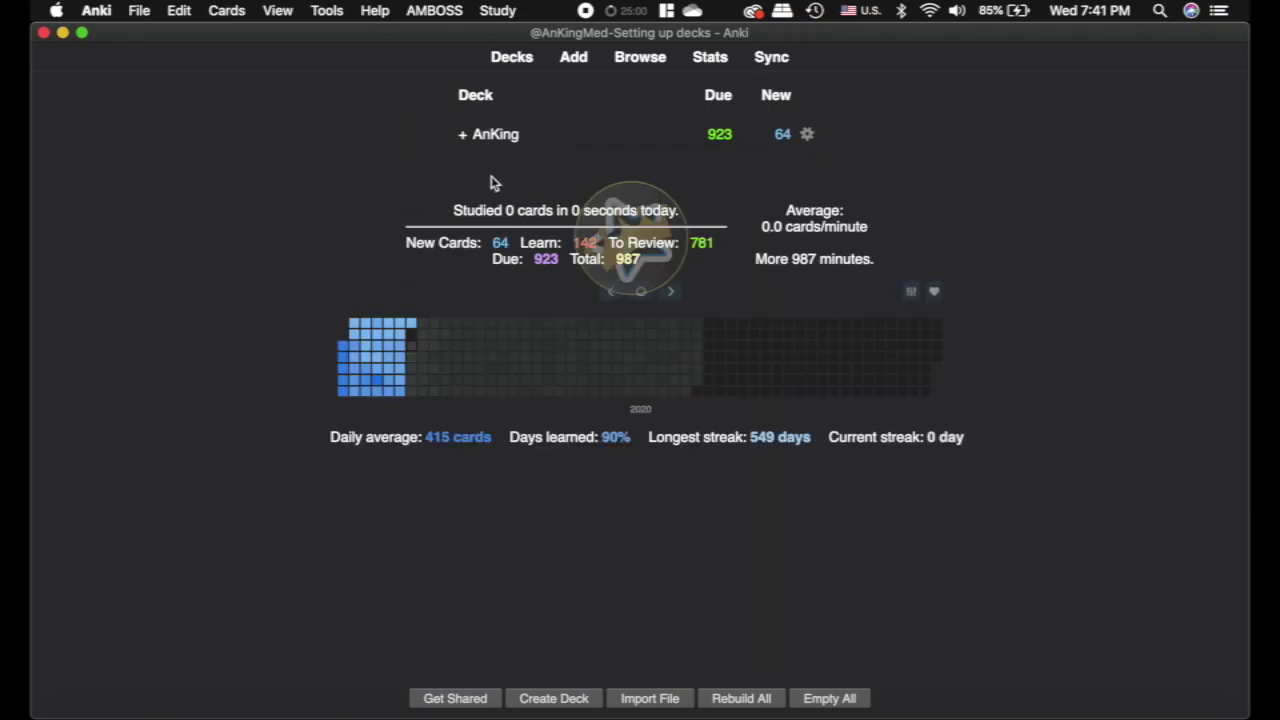
left_click(97, 10)
Look over Anki's Preferences, with the 2.1 scheduler (beta) enabled, then close them
left_click(123, 63)
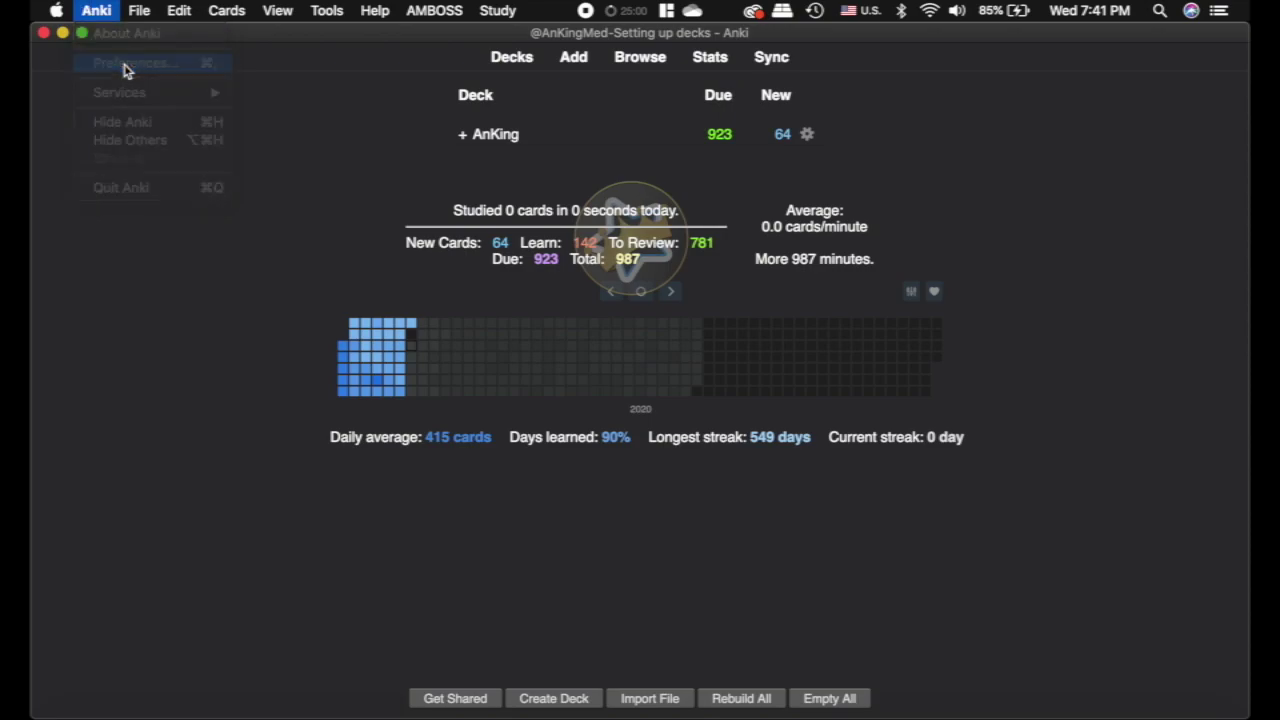
left_click_drag(677, 60, 304, 45)
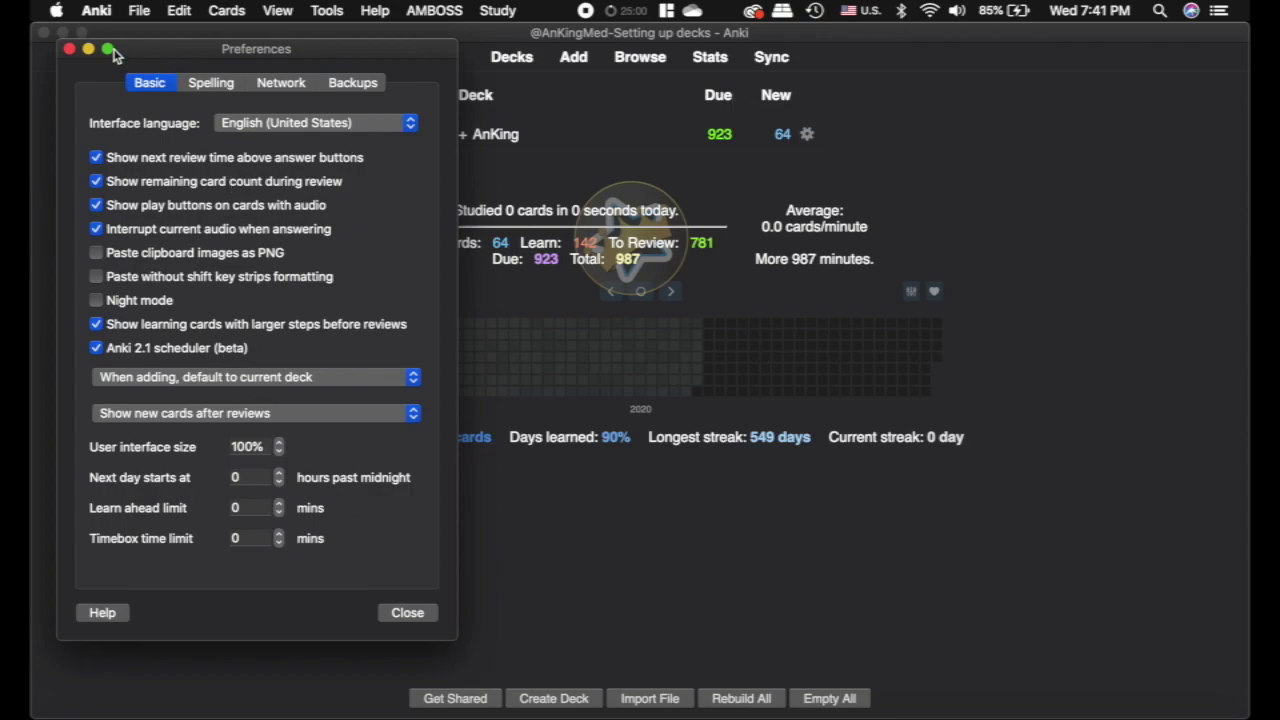
left_click(68, 49)
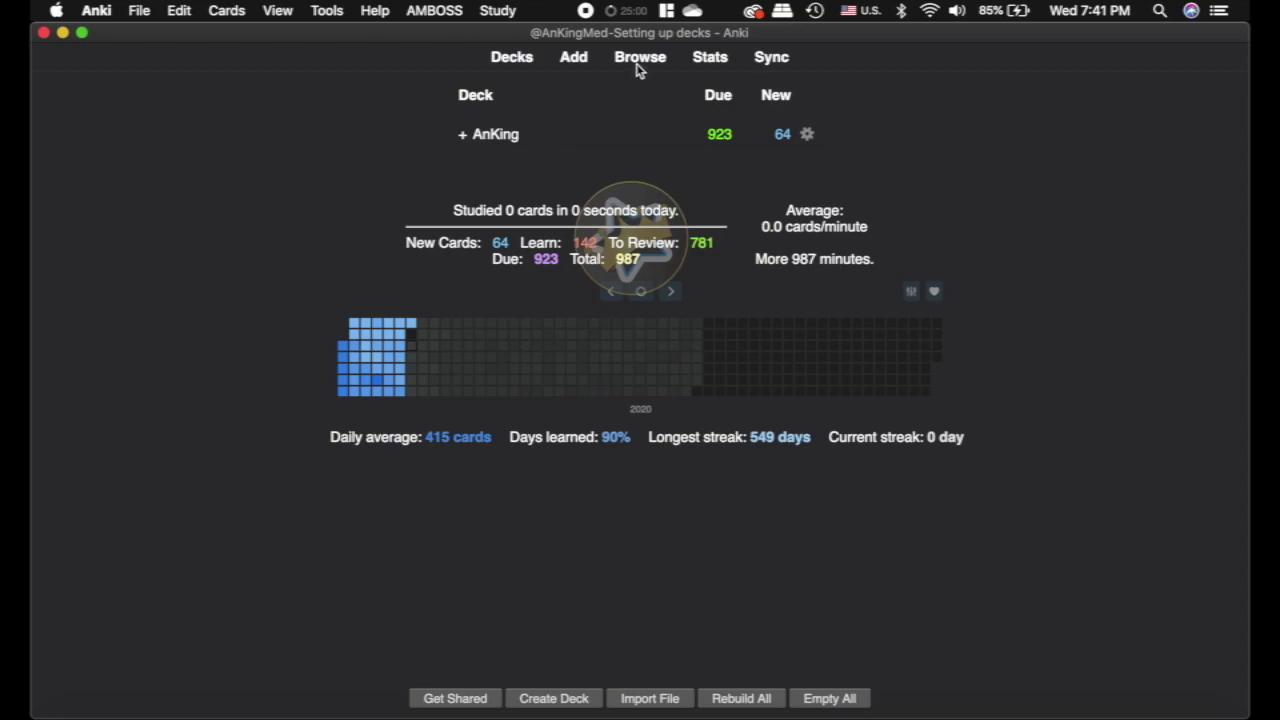
left_click(328, 11)
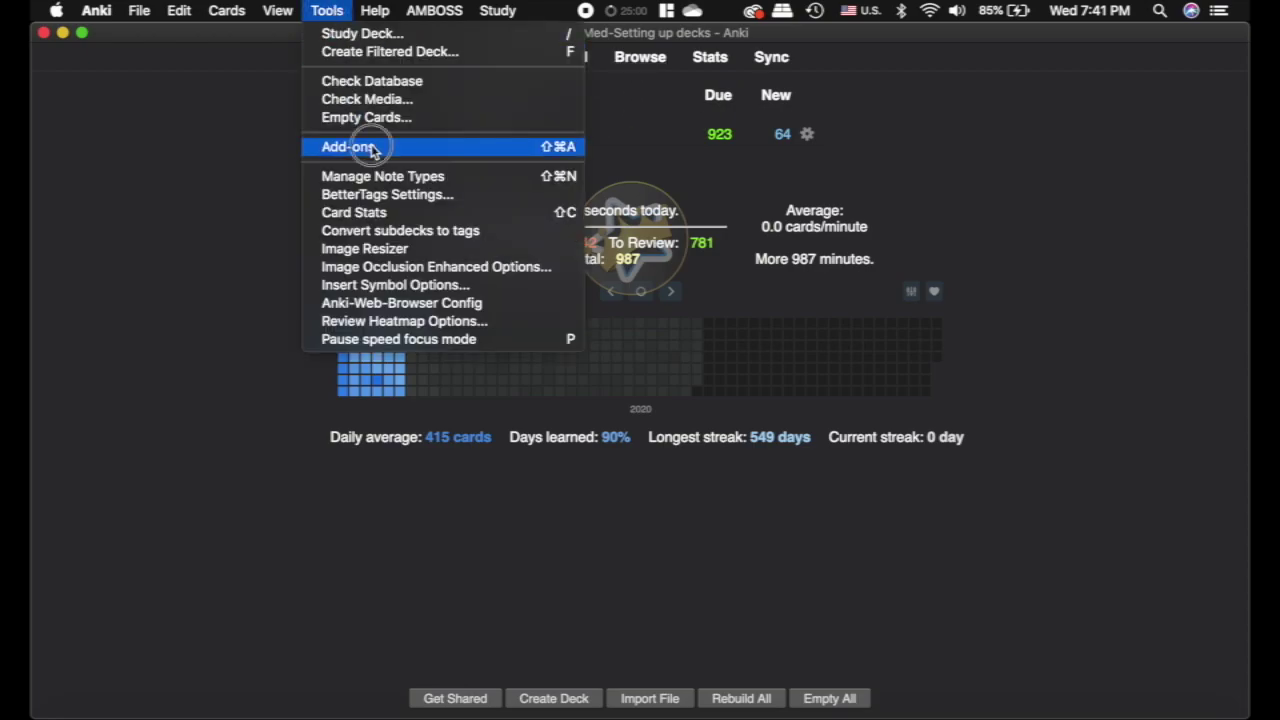
left_click(372, 148)
type("filter")
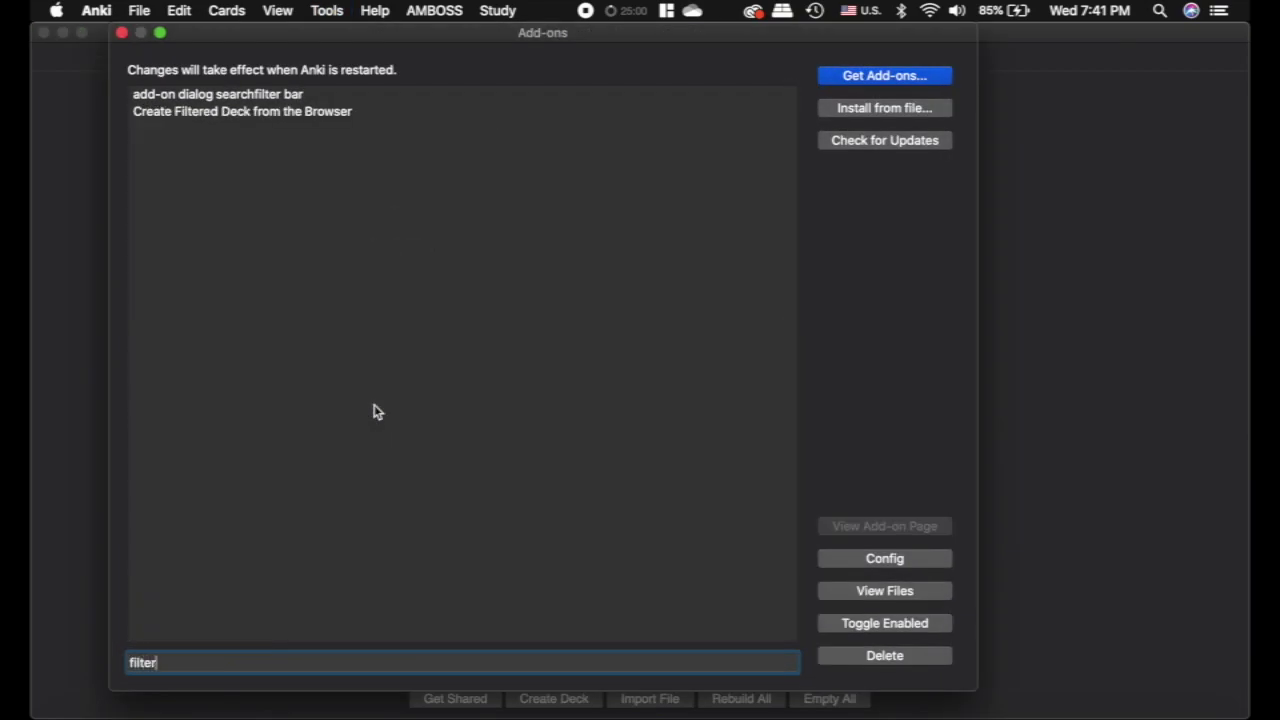
left_click(238, 100)
left_click(188, 112)
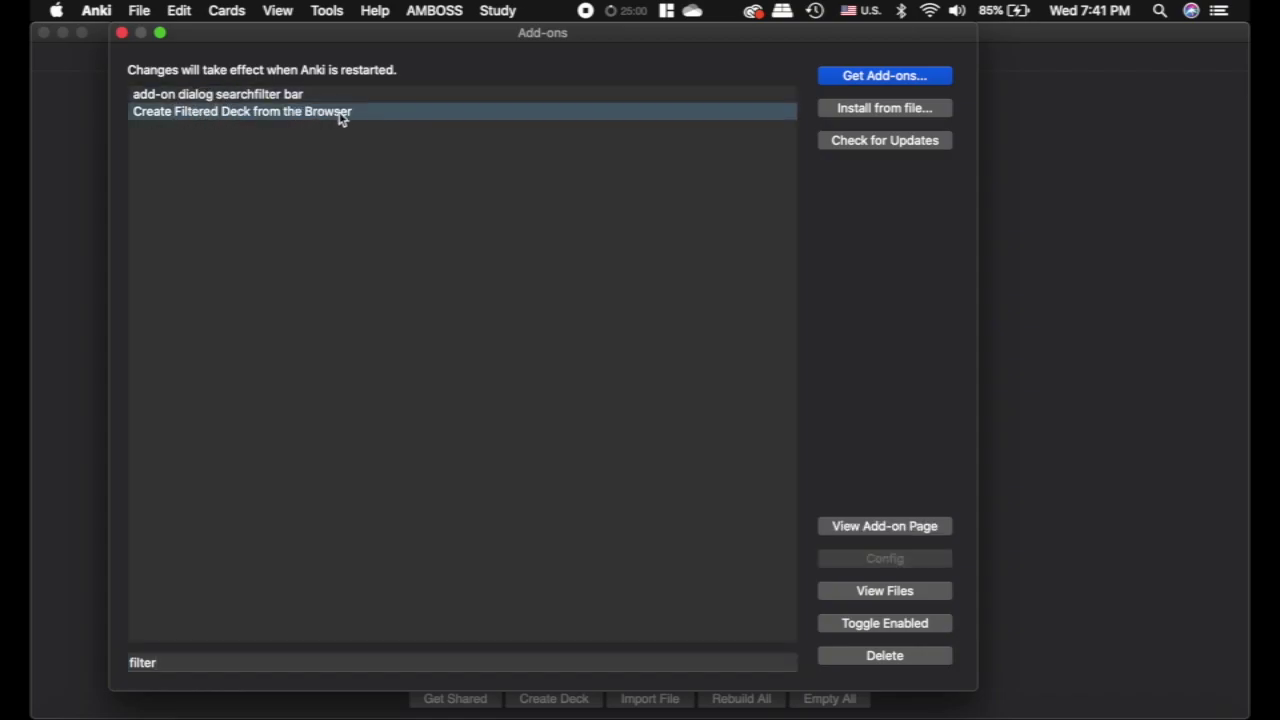
left_click(122, 34)
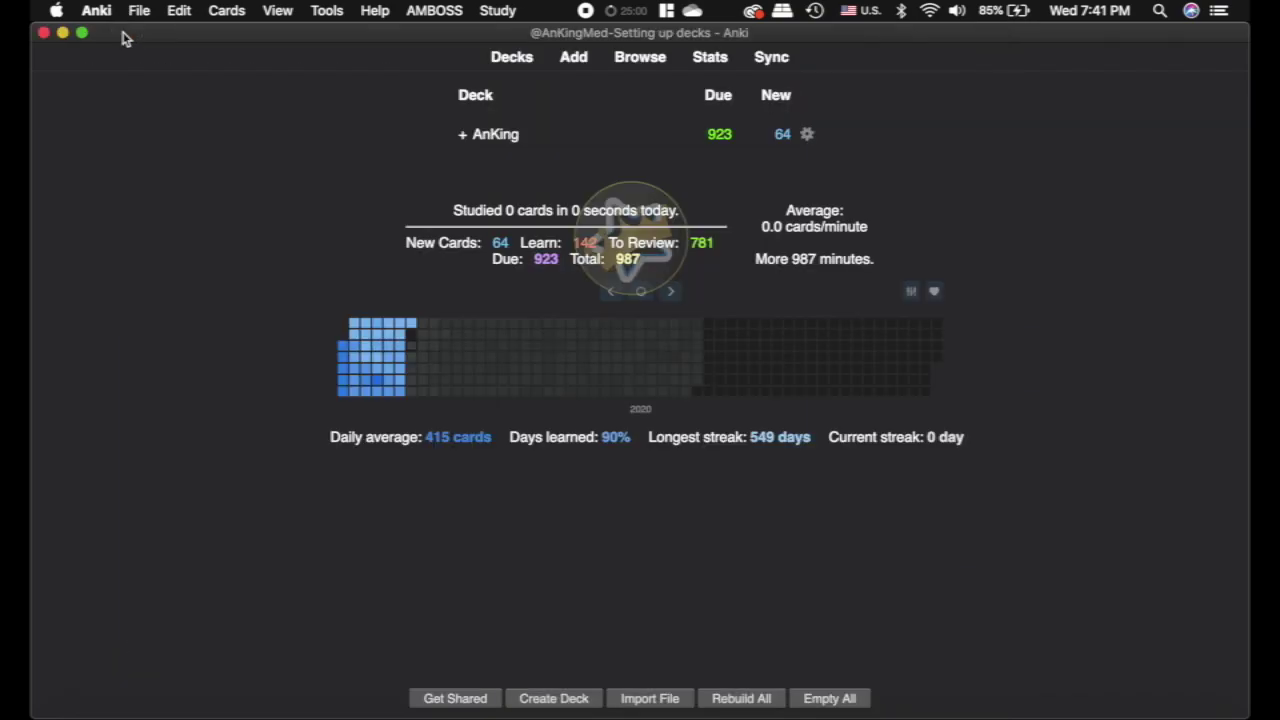
Filter the card browser to cards tagged %MissedQs
left_click(646, 62)
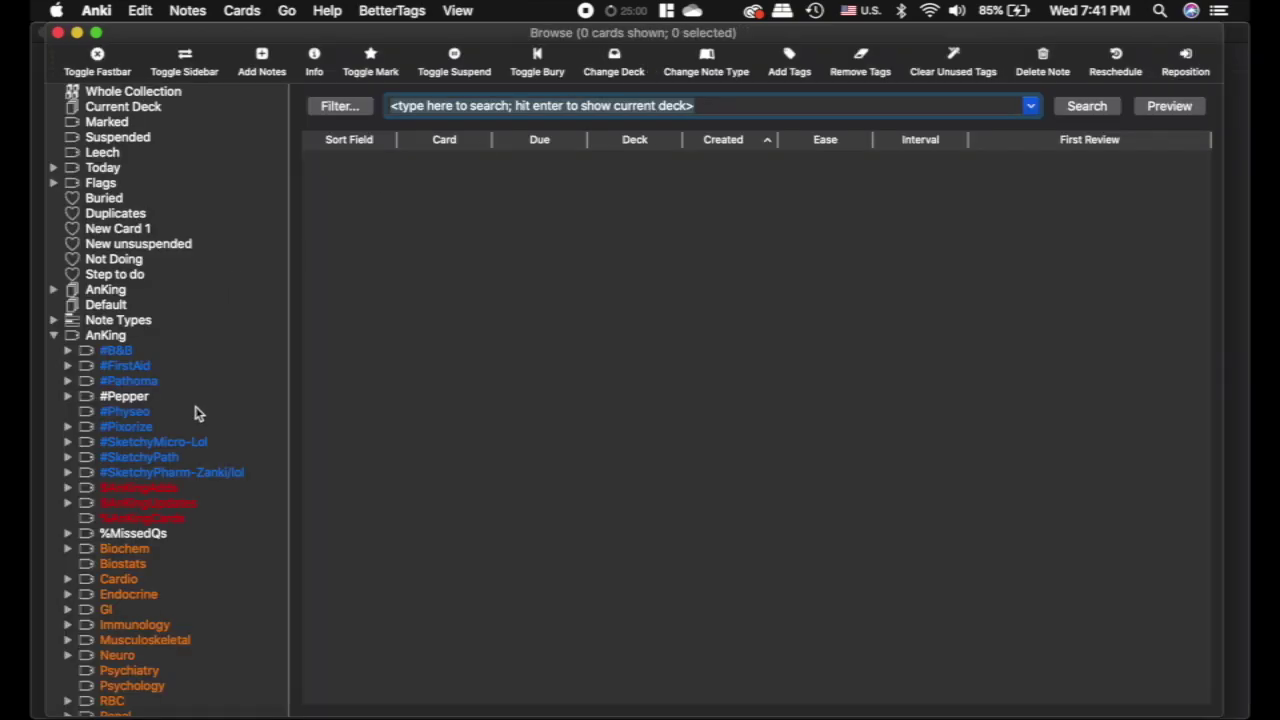
scroll(195, 408, "down", 4)
scroll(195, 406, "up", 3)
scroll(195, 406, "down", 3)
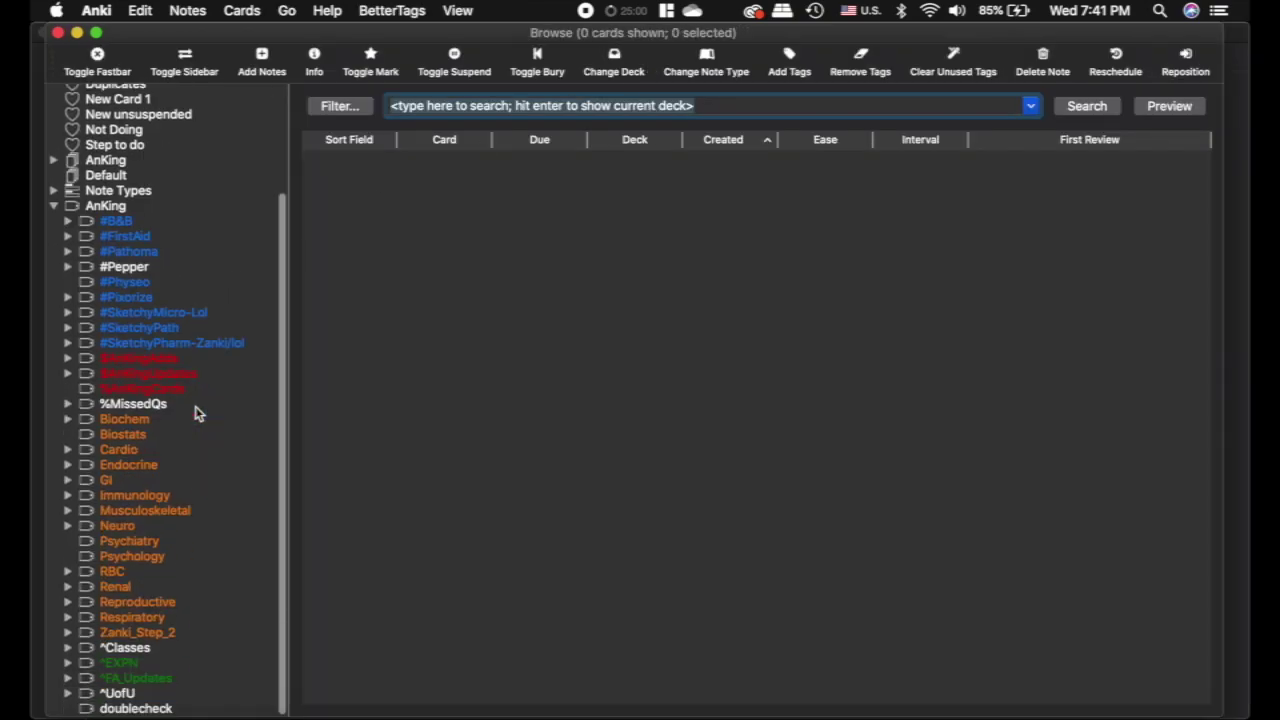
left_click(168, 404)
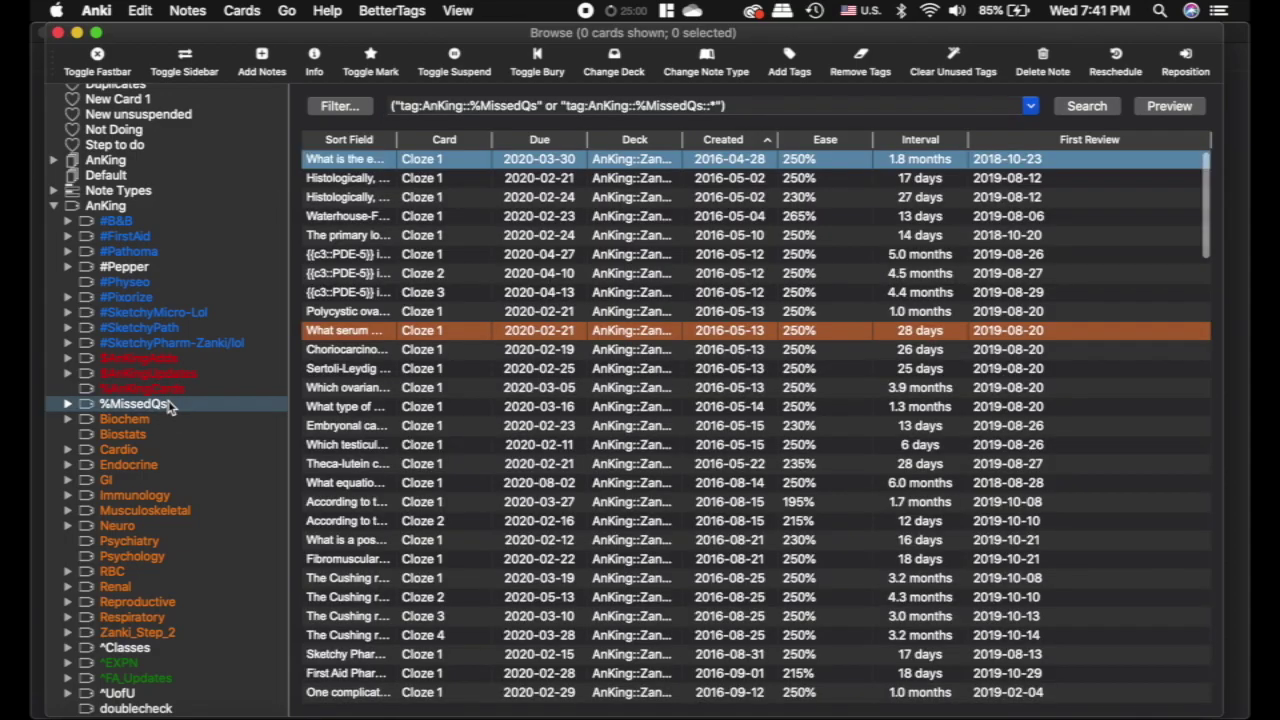
Expand and collapse the %MissedQs child tags, checking the 149 matching cards
left_click(68, 405)
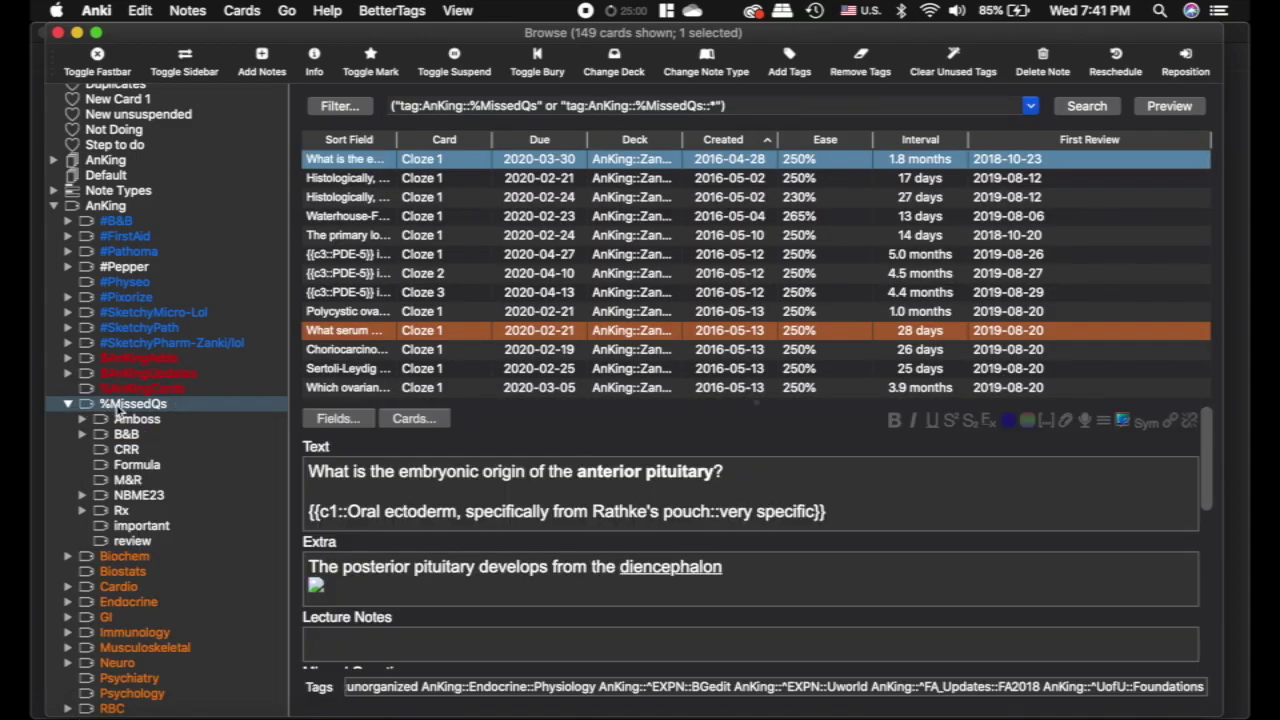
scroll(130, 412, "down", 2)
scroll(140, 412, "up", 2)
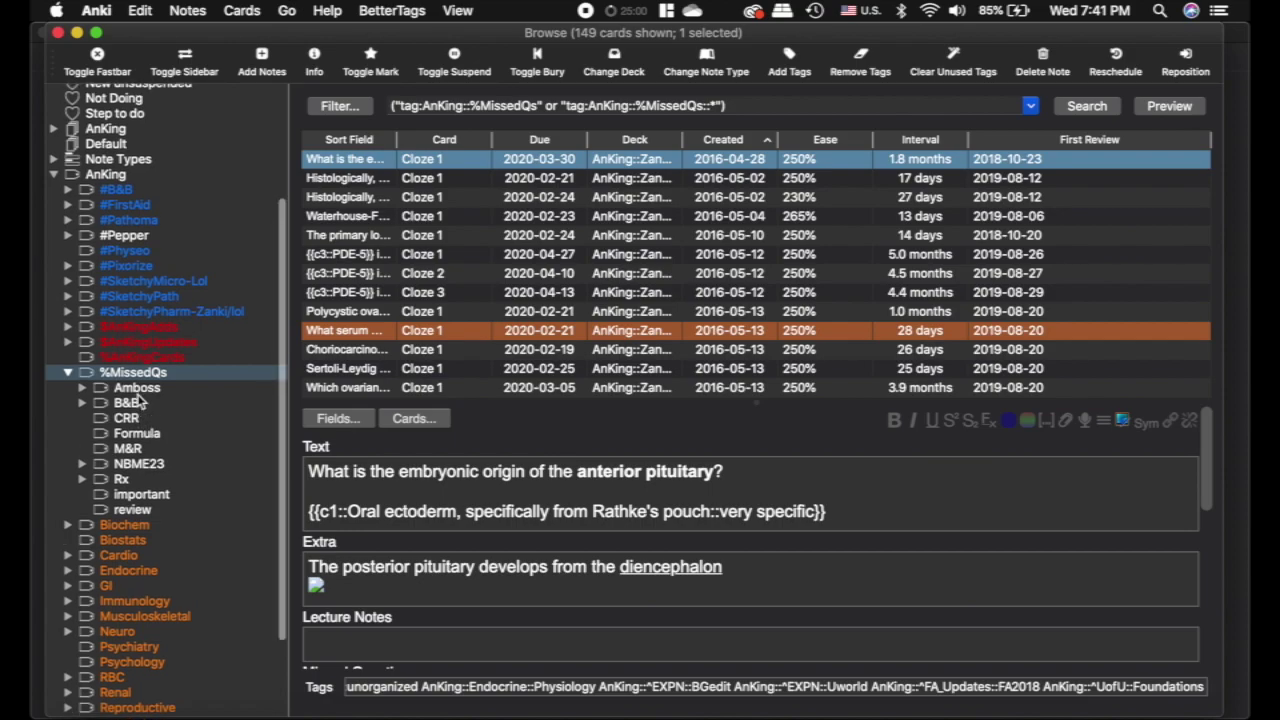
left_click(68, 404)
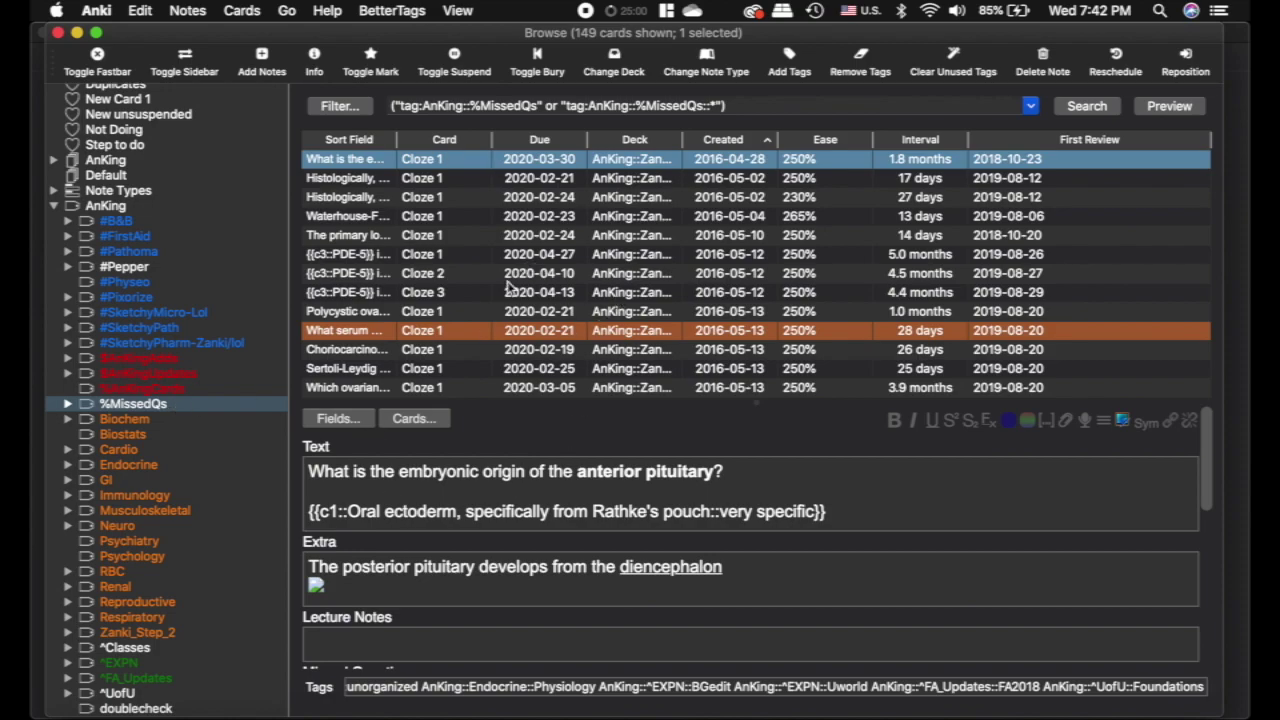
scroll(508, 287, "down", 10)
scroll(508, 287, "up", 8)
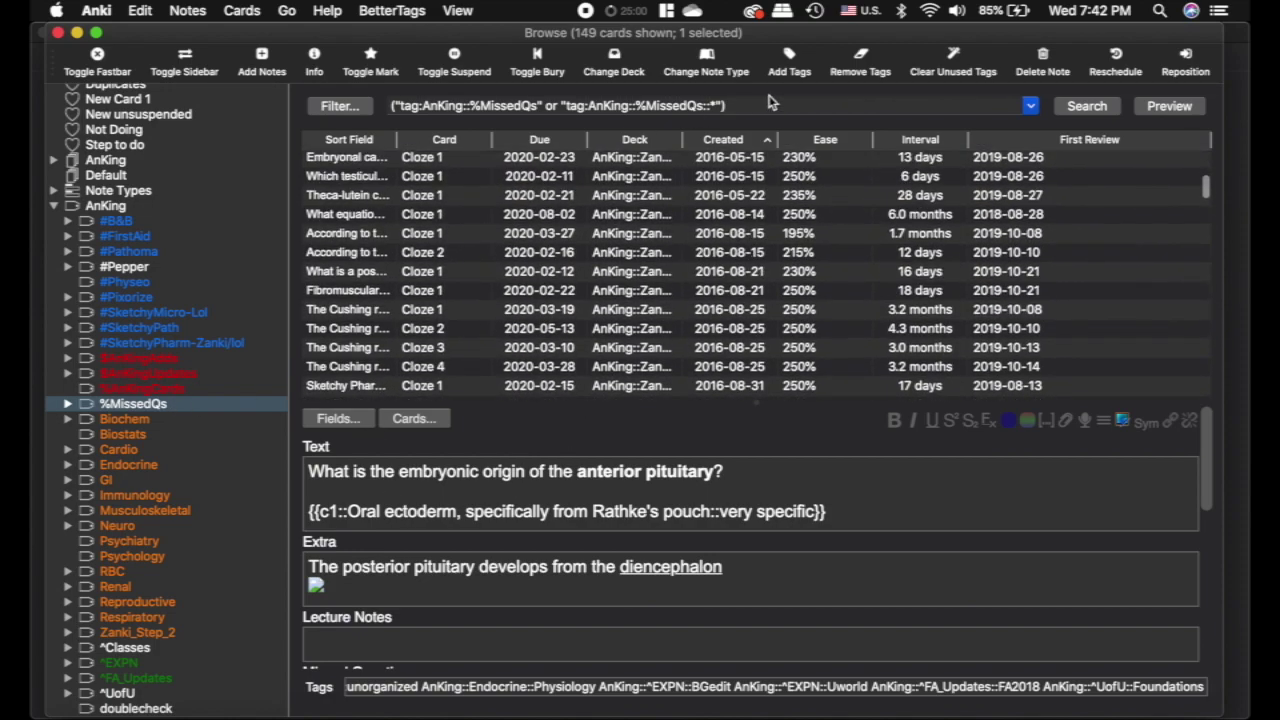
left_click(498, 110)
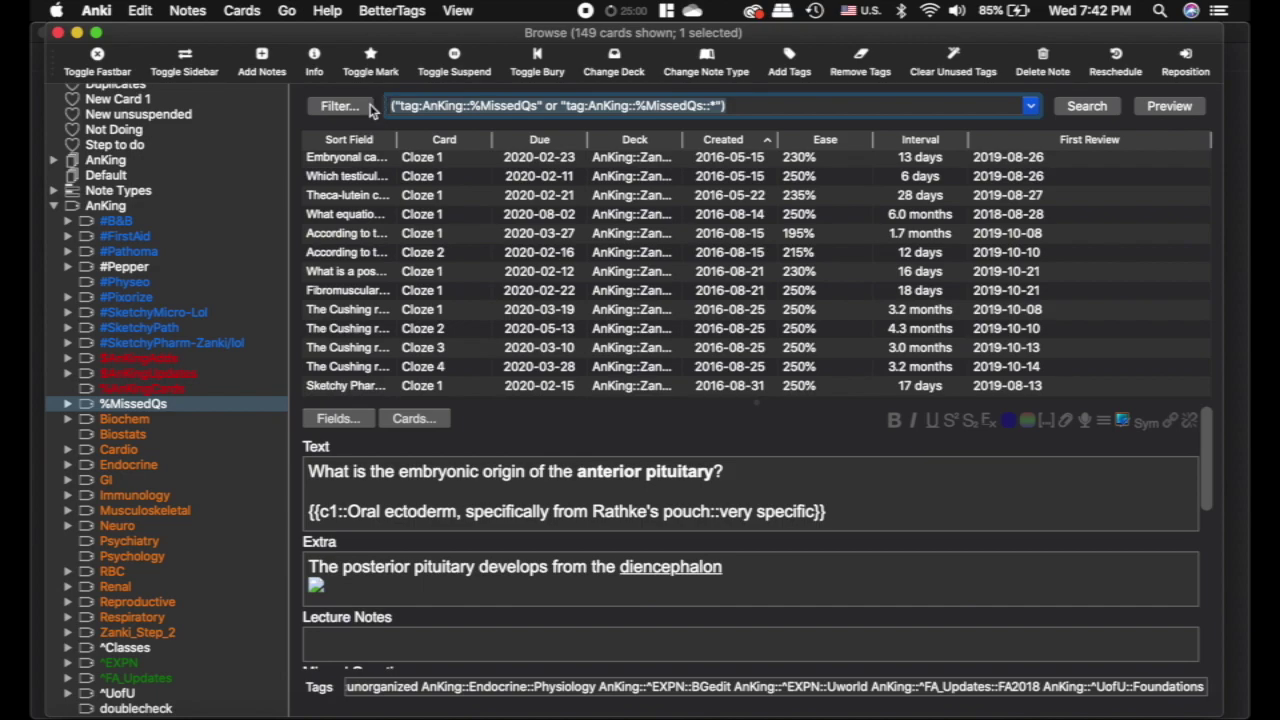
left_click(143, 10)
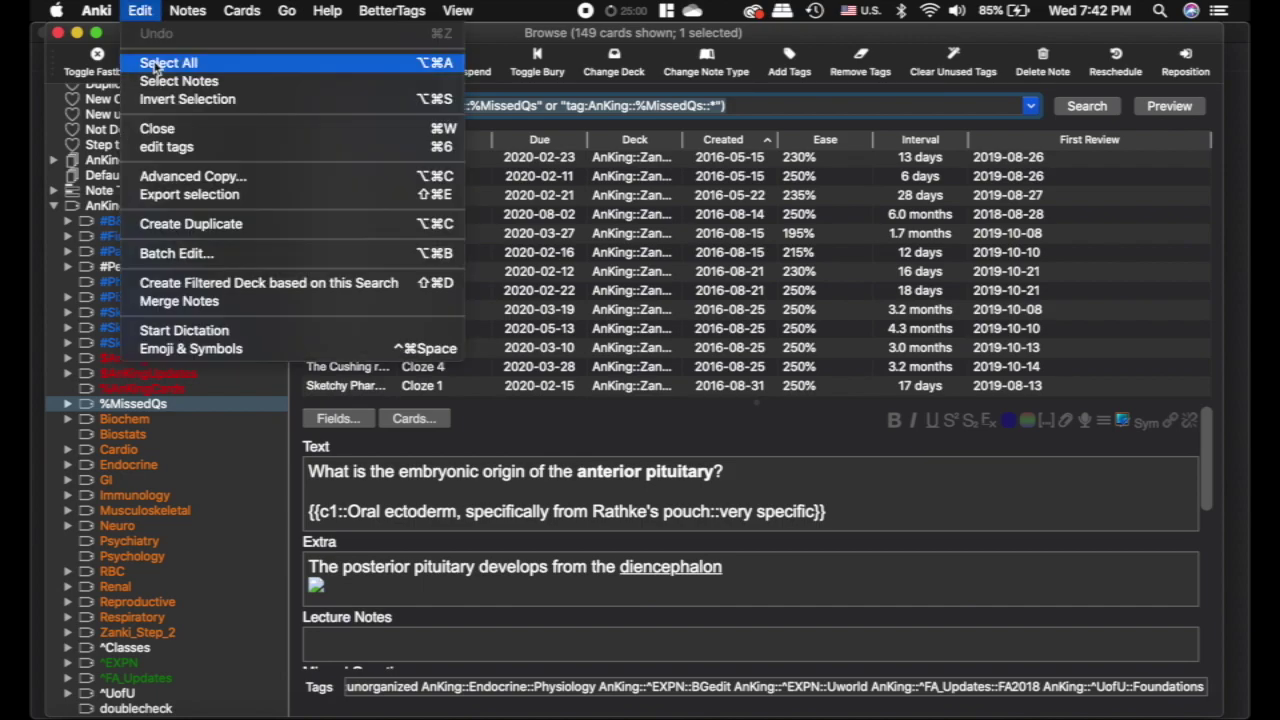
Create a filtered deck from the %MissedQs search with a card limit of 99999
left_click(240, 290)
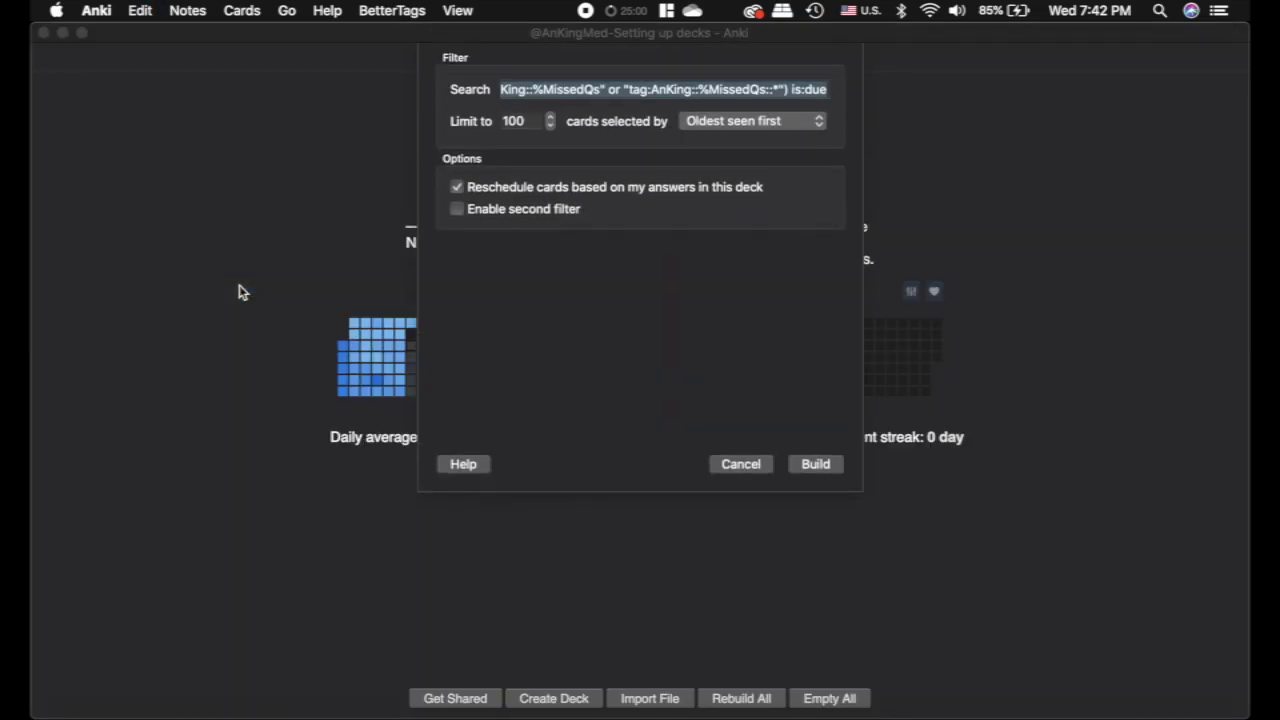
left_click(826, 89)
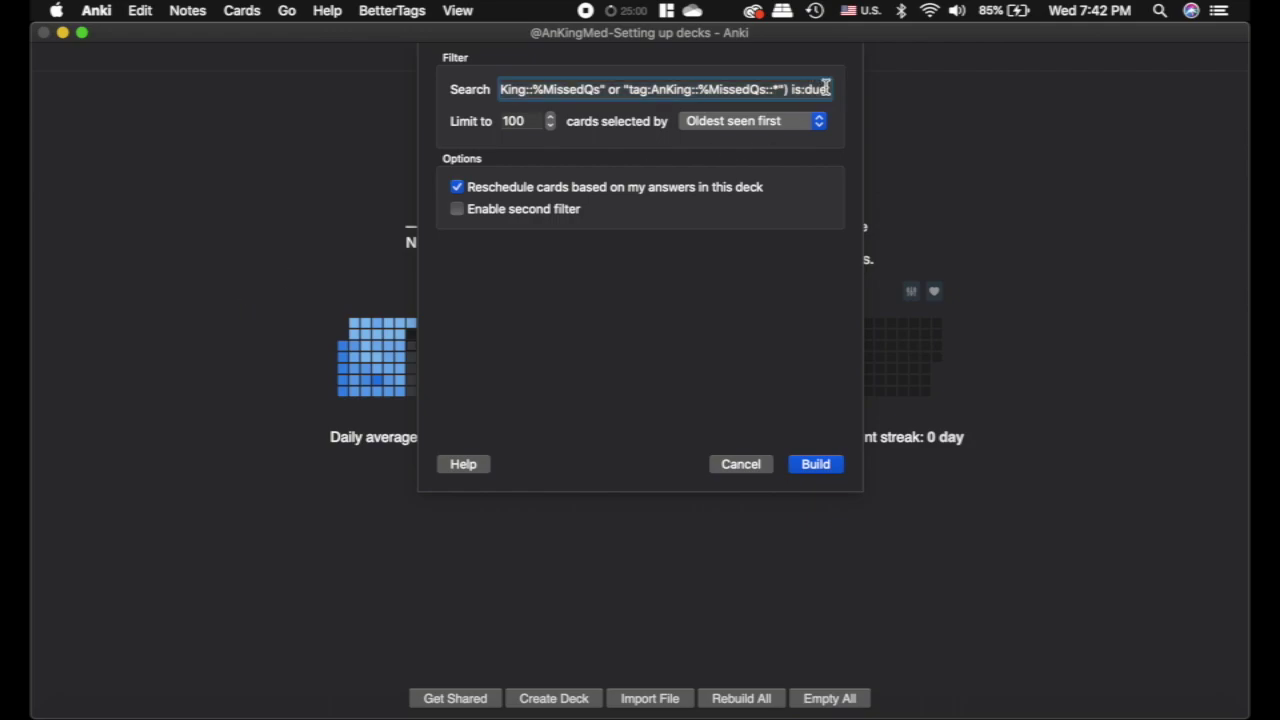
left_click_drag(827, 89, 788, 89)
double_click(526, 121)
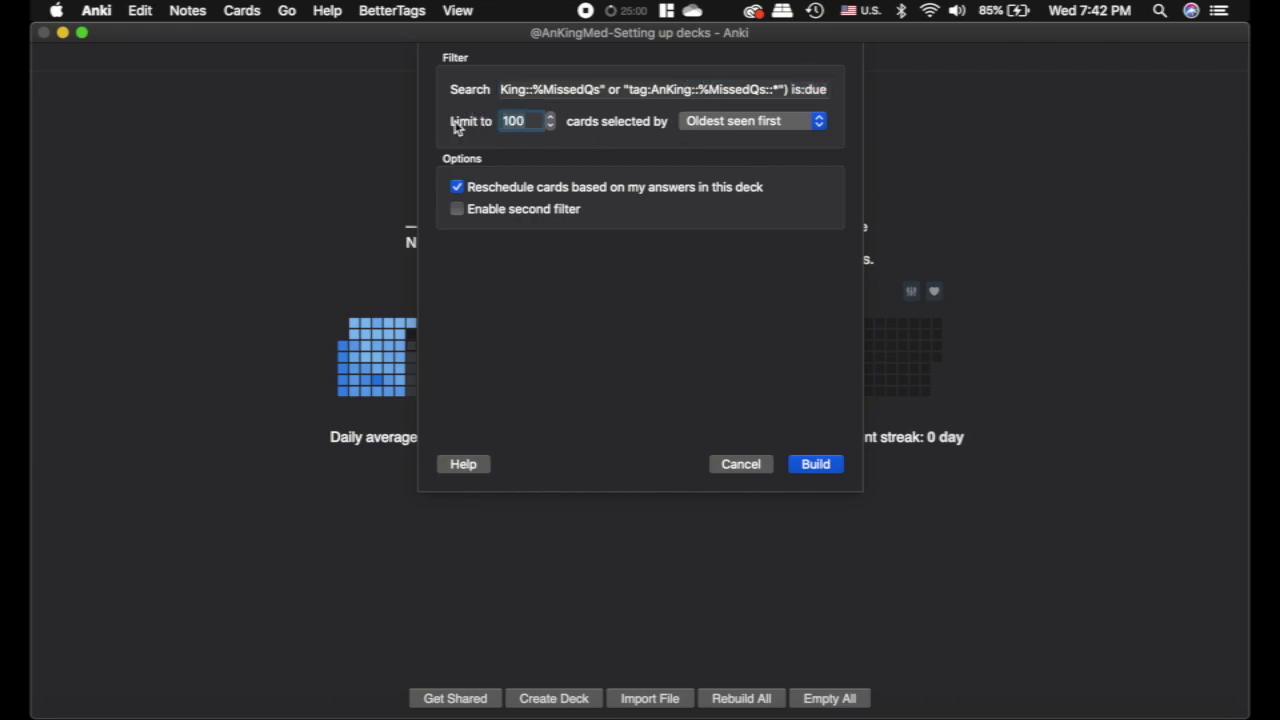
type("99999")
Keep rescheduling on, order cards by Most lapses, and build the deck
left_click(791, 90)
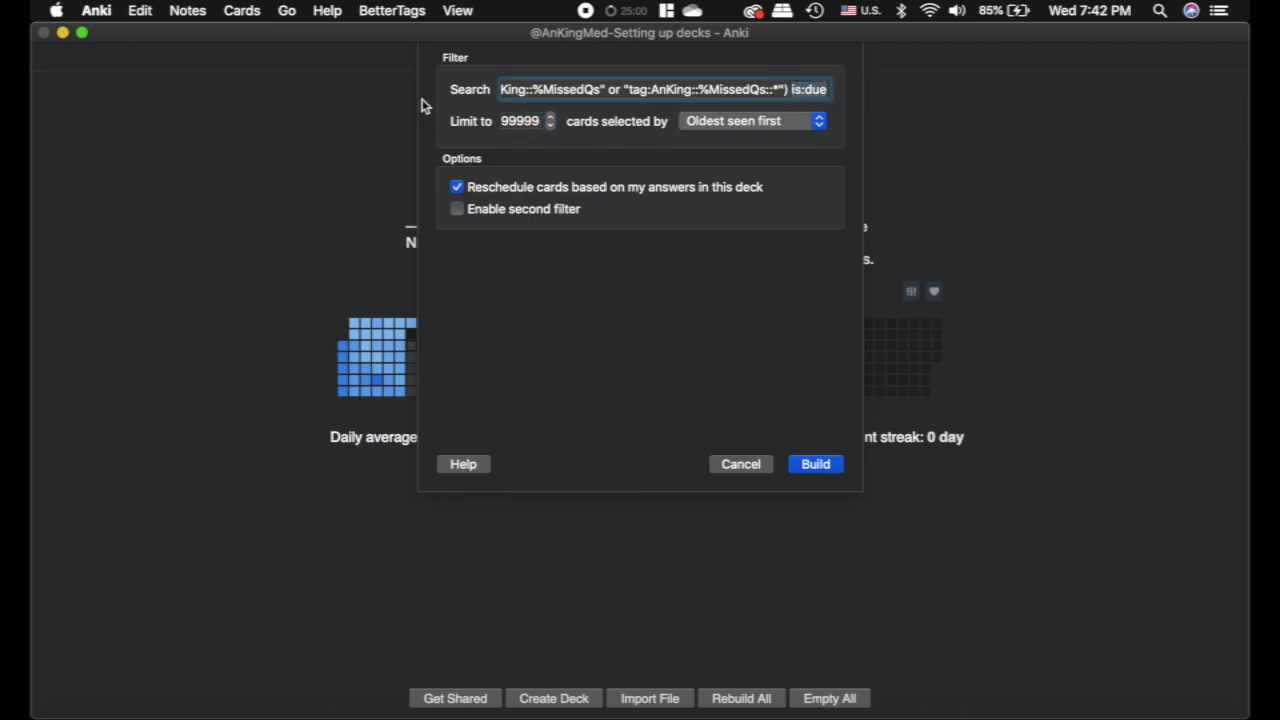
left_click(456, 187)
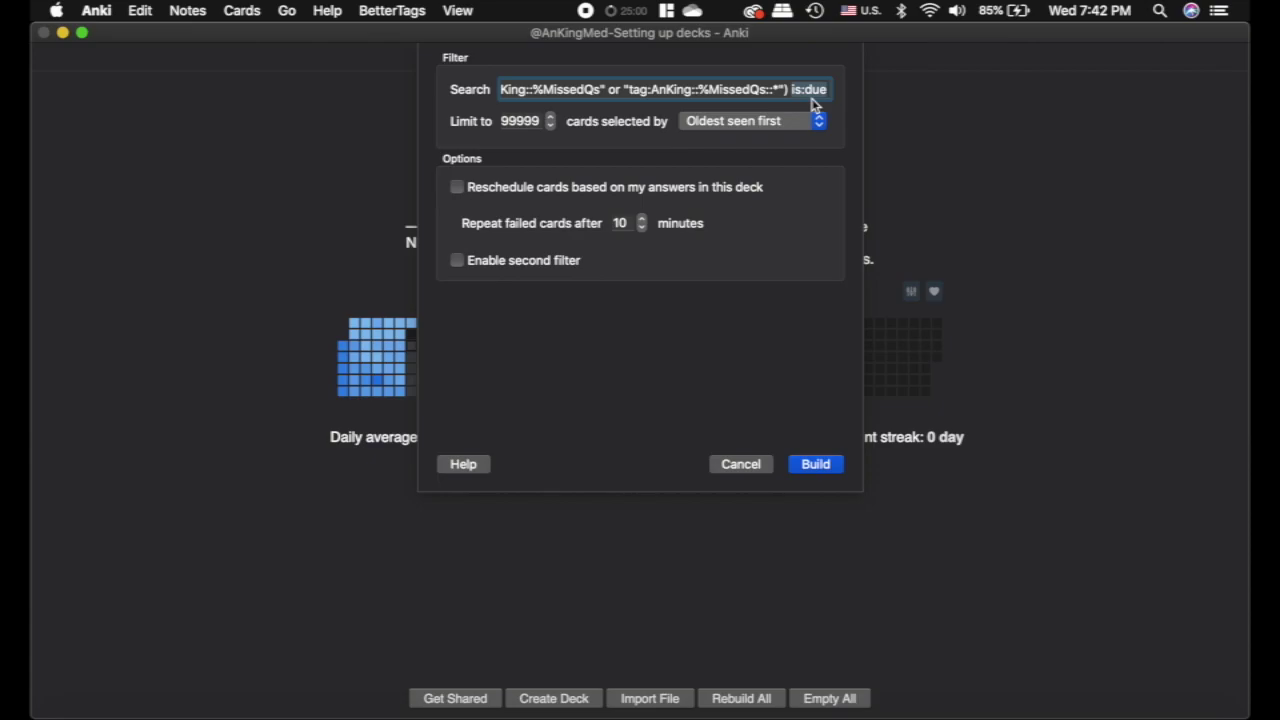
left_click(457, 188)
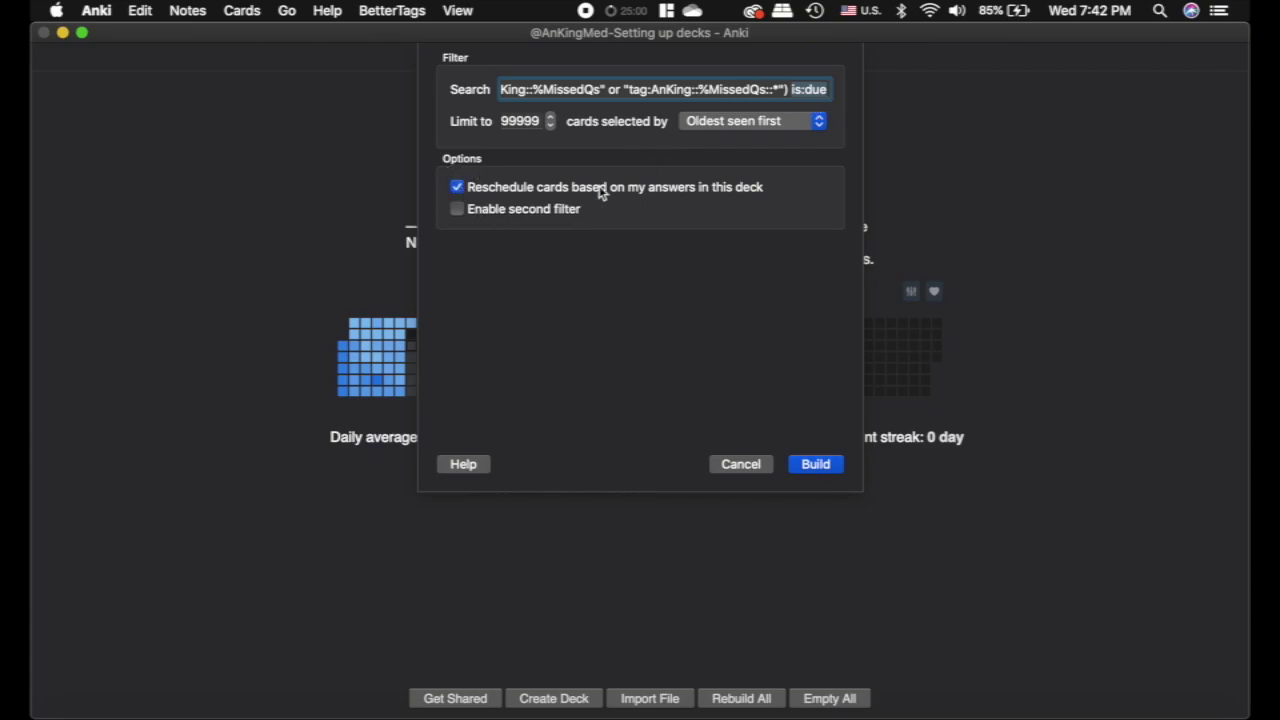
left_click(740, 120)
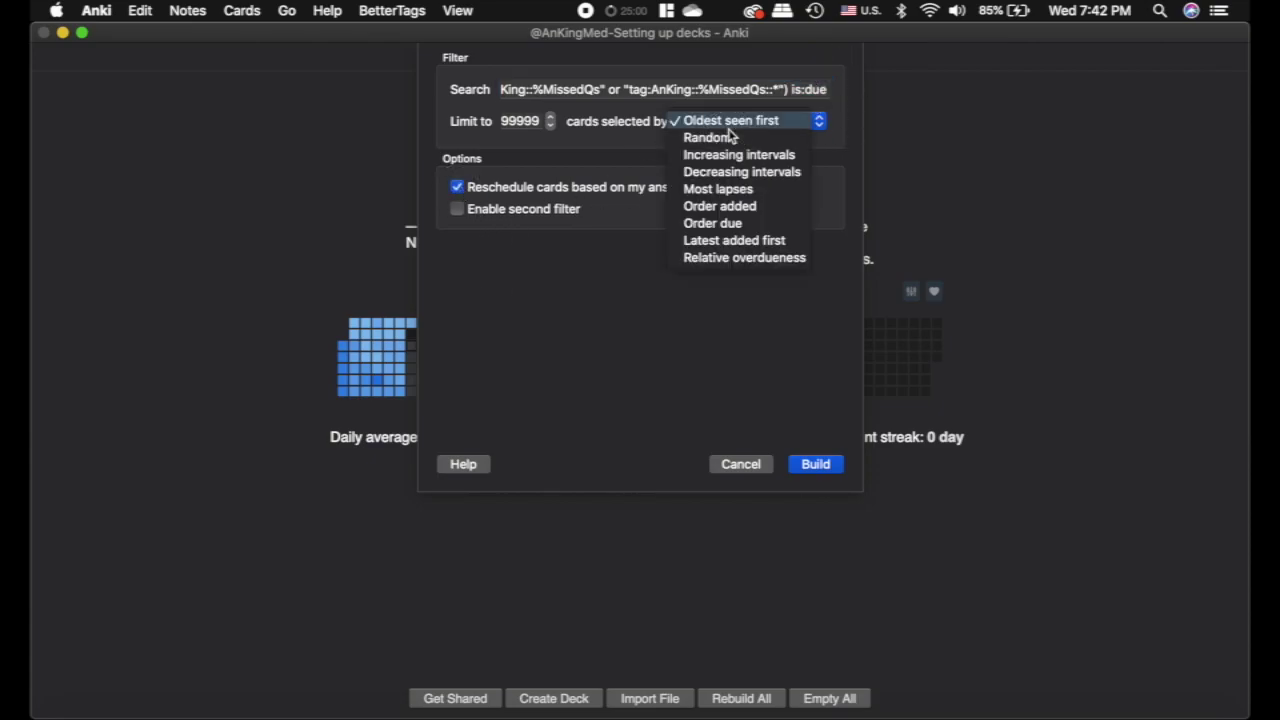
left_click(761, 190)
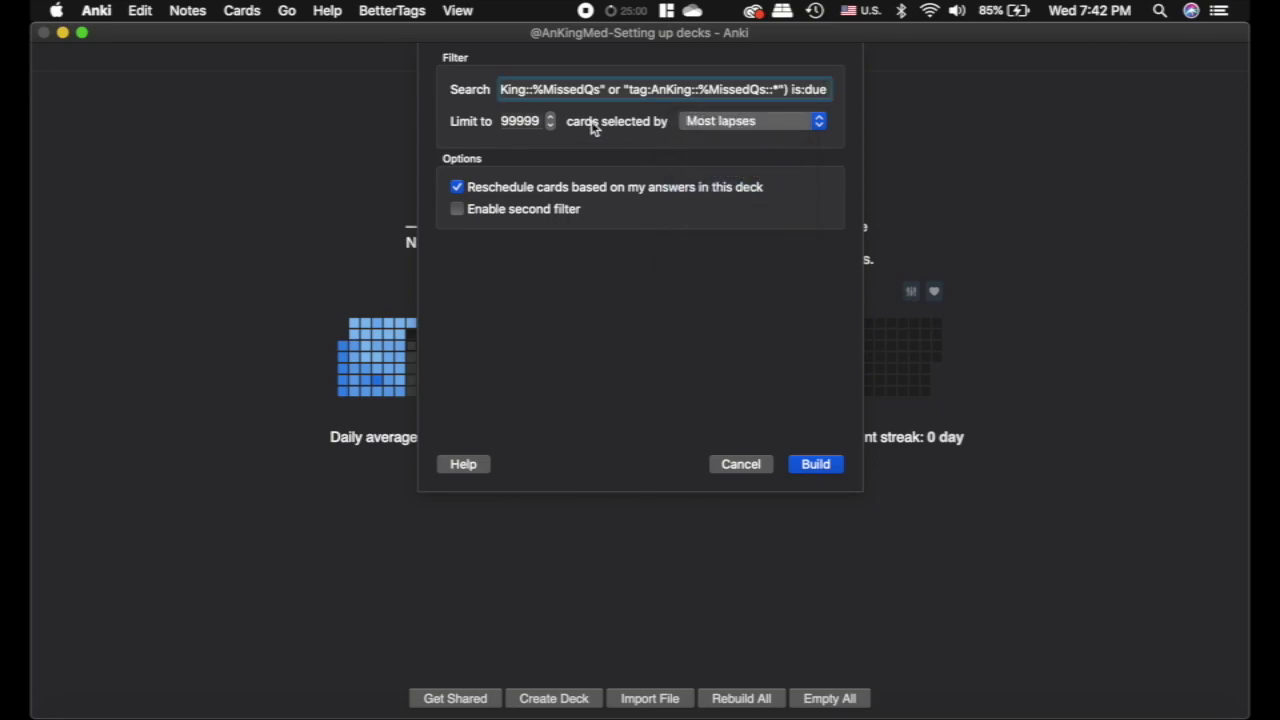
left_click(829, 470)
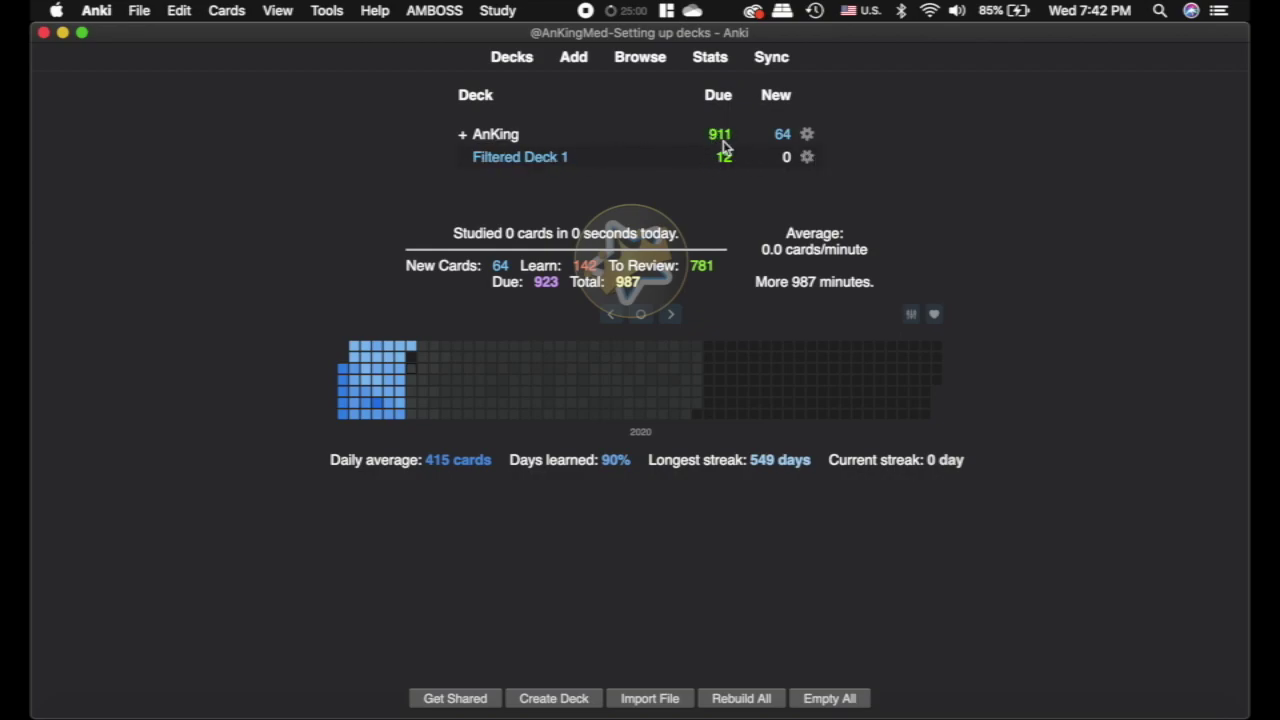
Rename Filtered Deck 1 to 'Missed Questions'
left_click(808, 158)
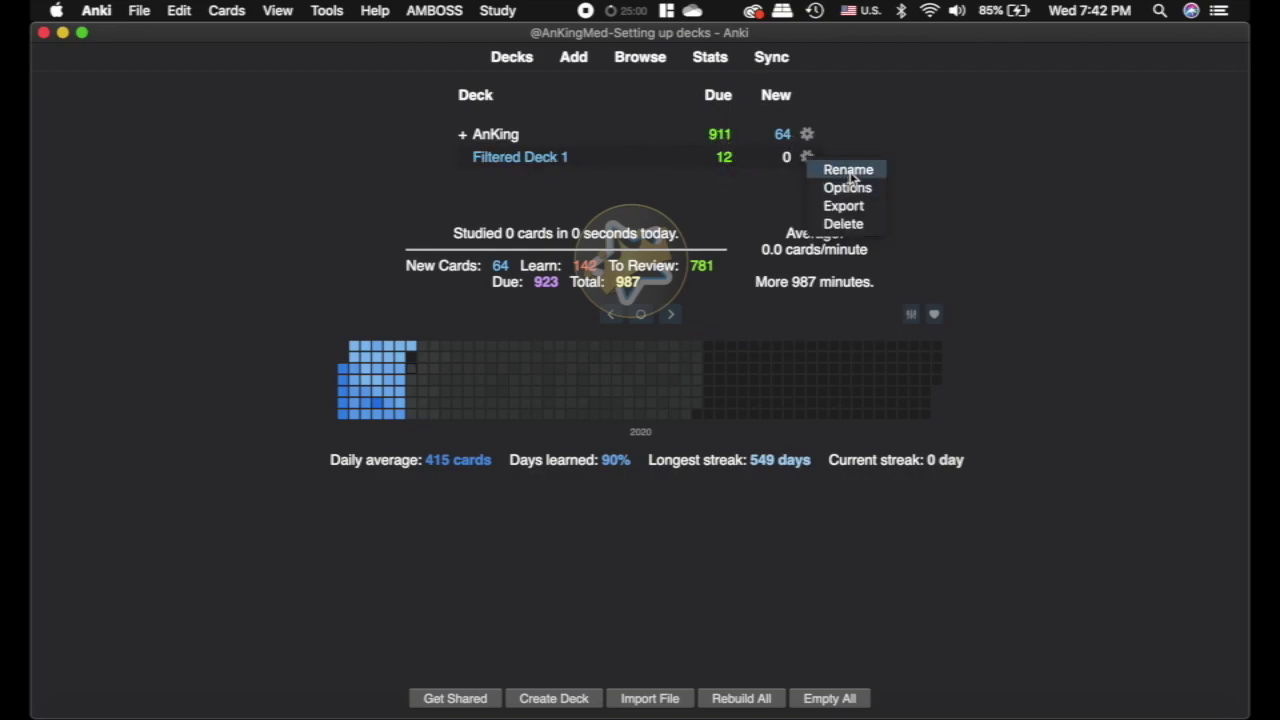
left_click(848, 172)
type("Missed Que")
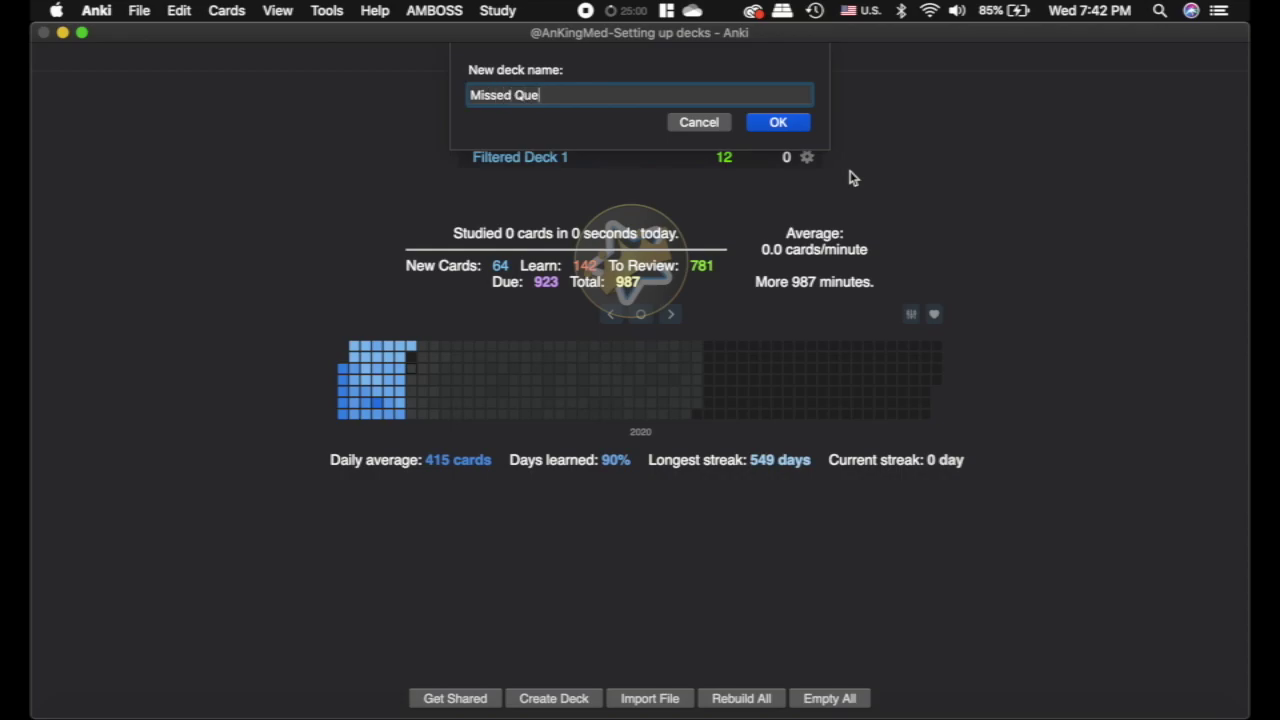
type("stions")
key("Return")
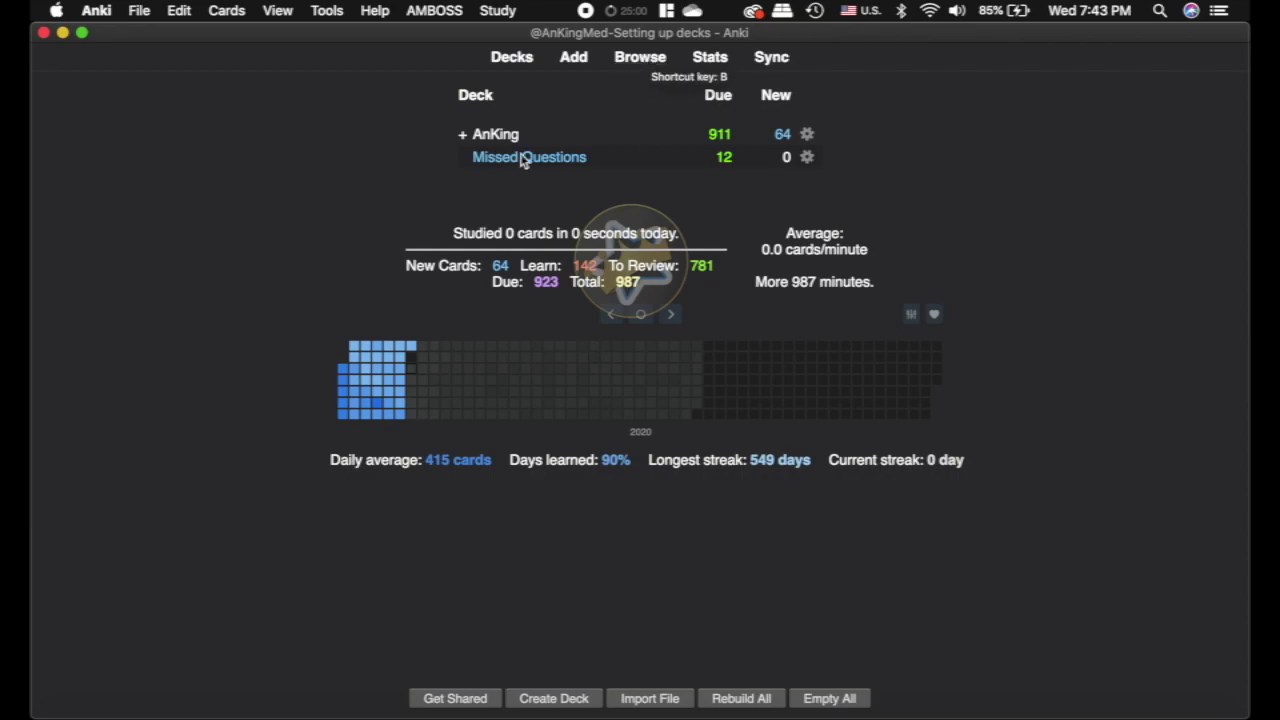
In the card browser sidebar, expand AnKing > Zanki Step Decks to list its subdecks
left_click(641, 60)
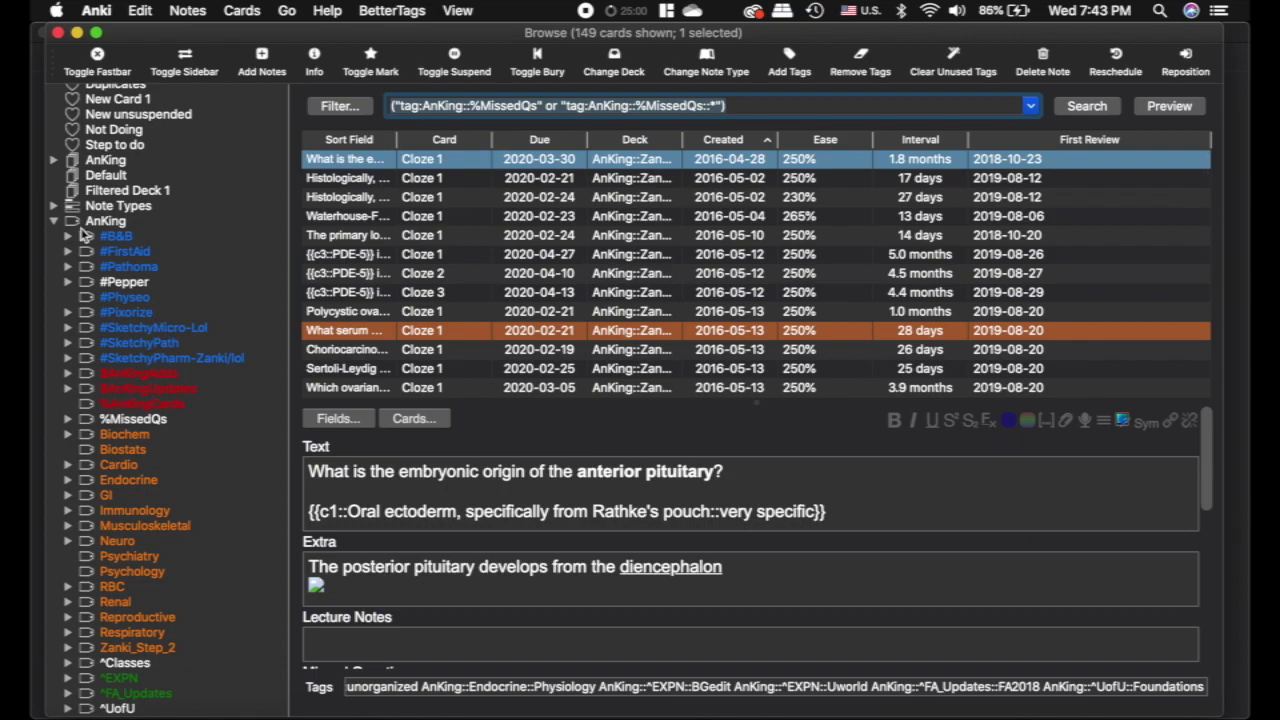
scroll(132, 415, "down", 1)
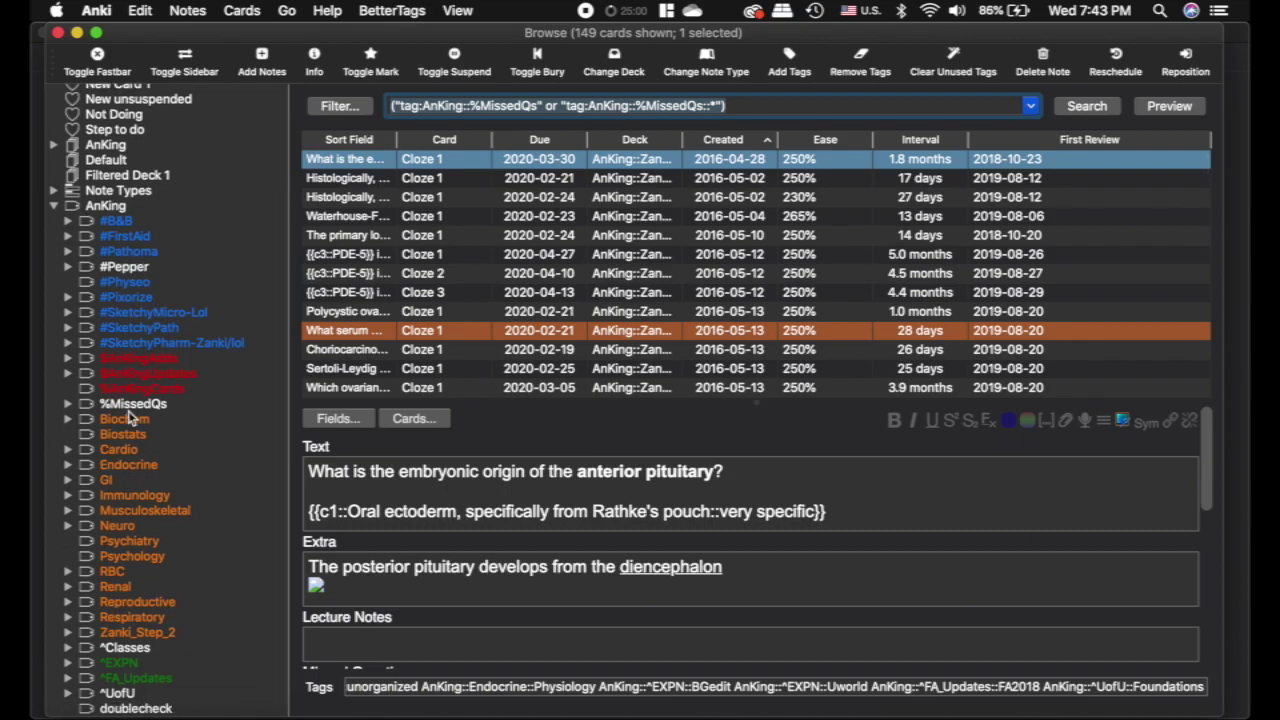
scroll(65, 185, "up", 4)
left_click(55, 201)
scroll(125, 228, "down", 3)
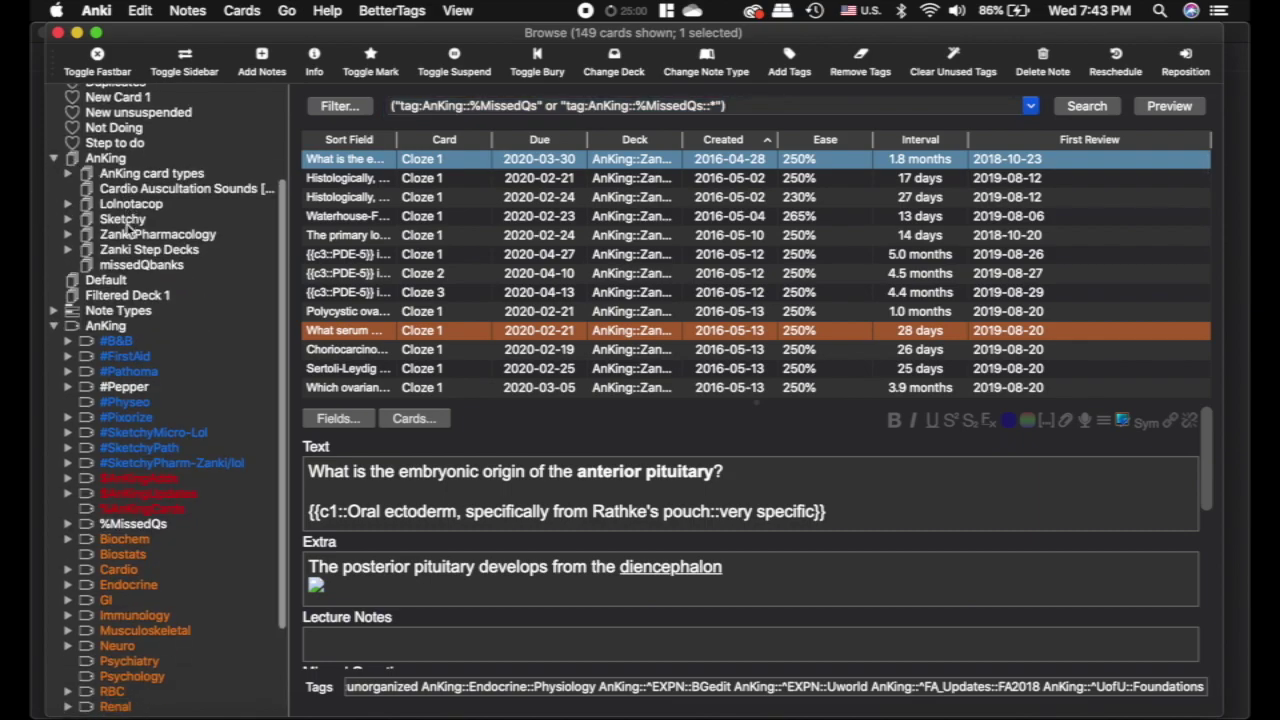
left_click(67, 247)
scroll(145, 258, "down", 2)
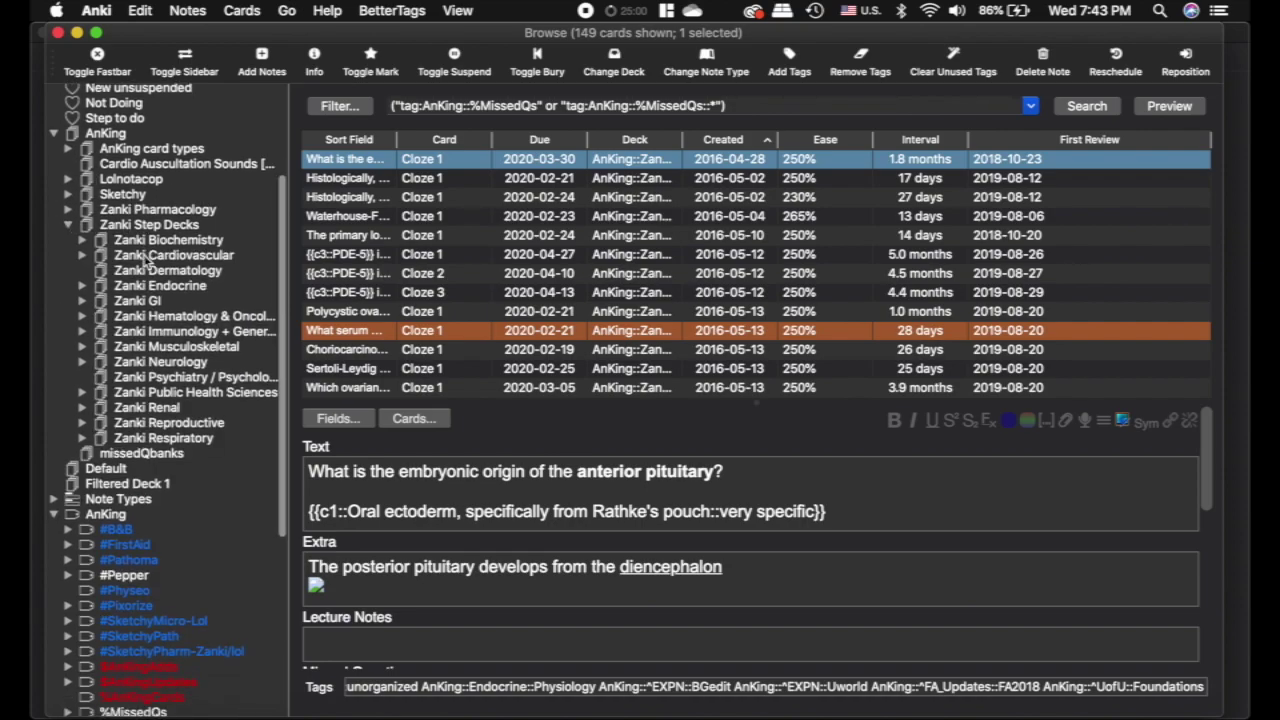
scroll(195, 250, "down", 1)
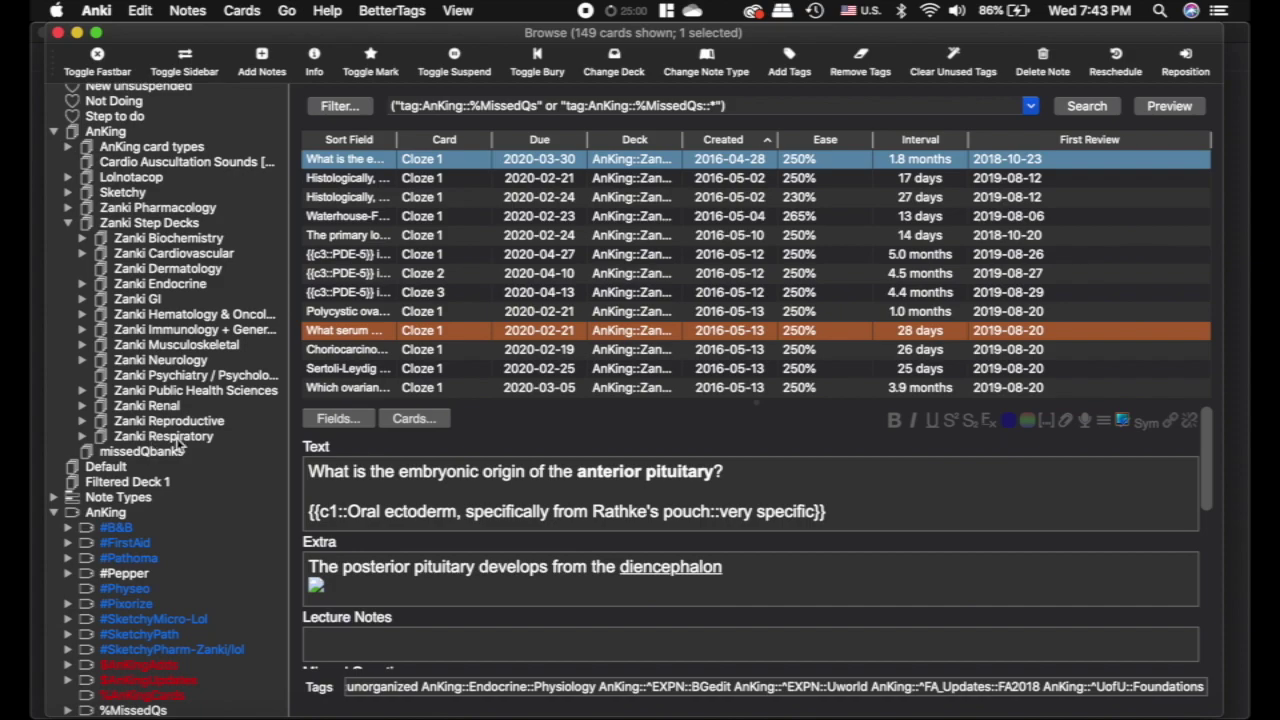
Search Zanki Cardiovascular through Zanki Respiratory, excluding %MissedQs-tagged cards (4805 cards)
left_click(176, 254)
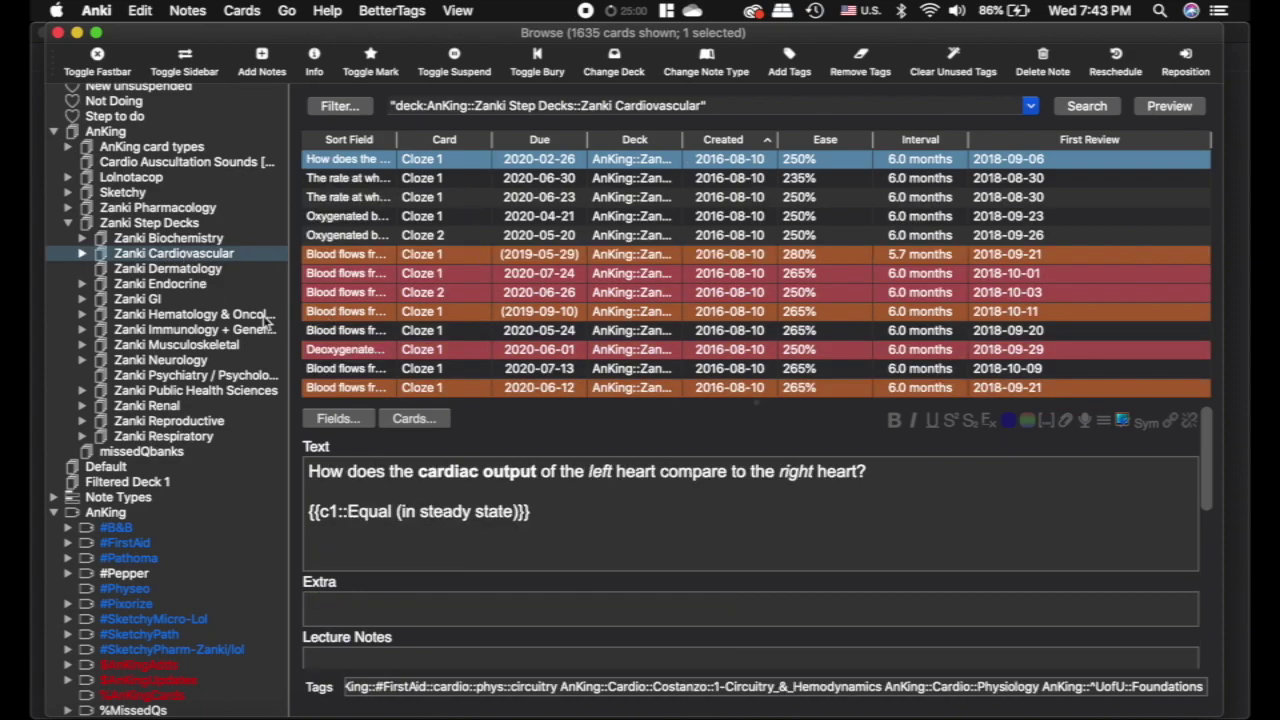
left_click(172, 406, "shift")
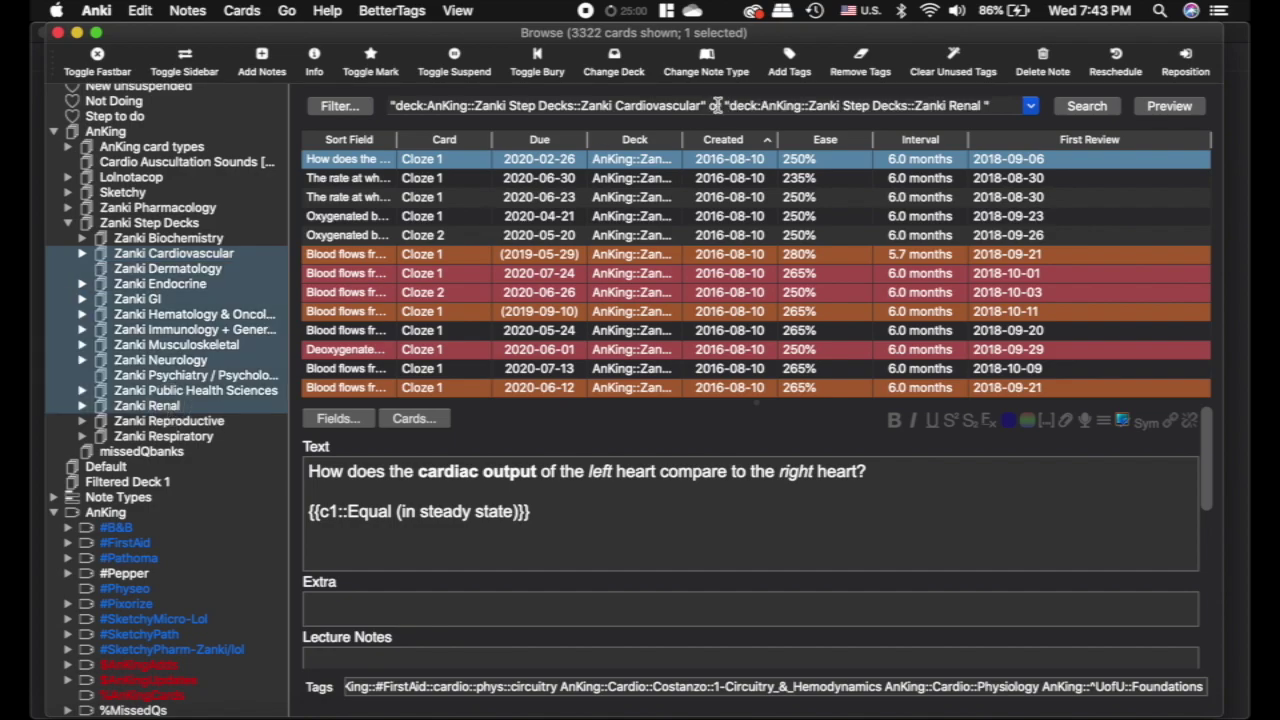
left_click(182, 441, "shift")
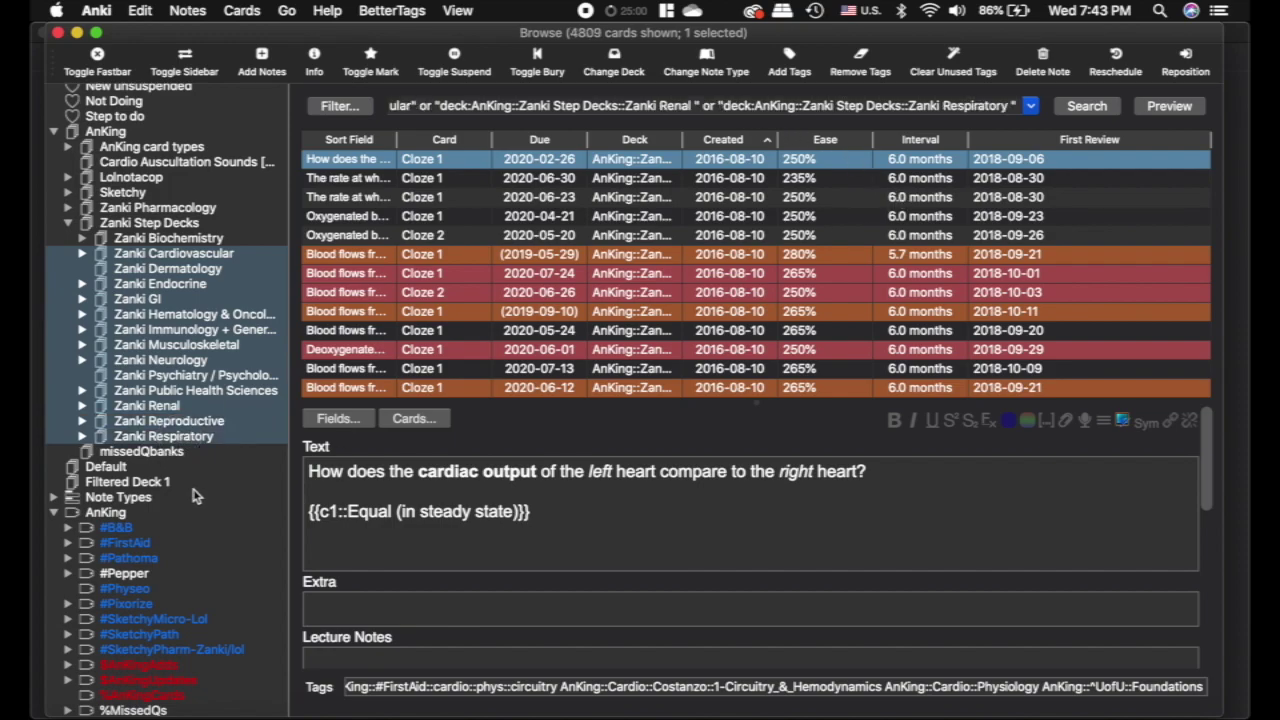
scroll(192, 510, "down", 5)
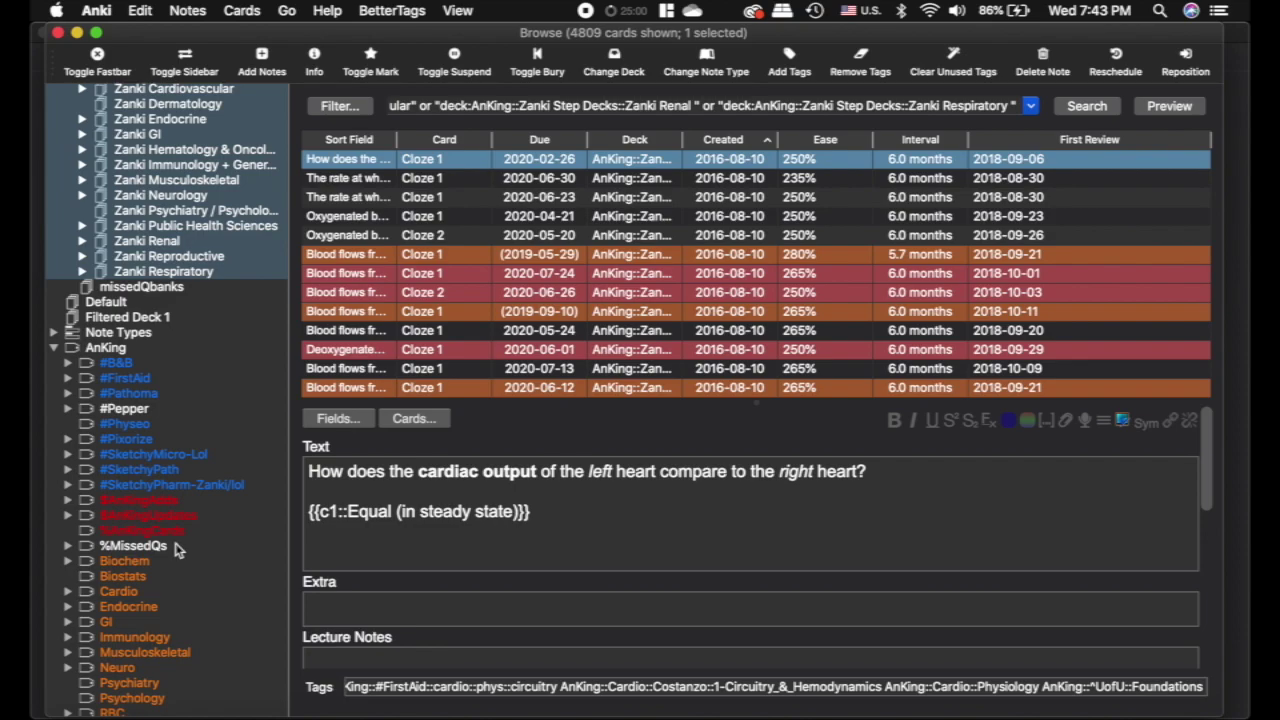
left_click(165, 546, "ctrl+alt")
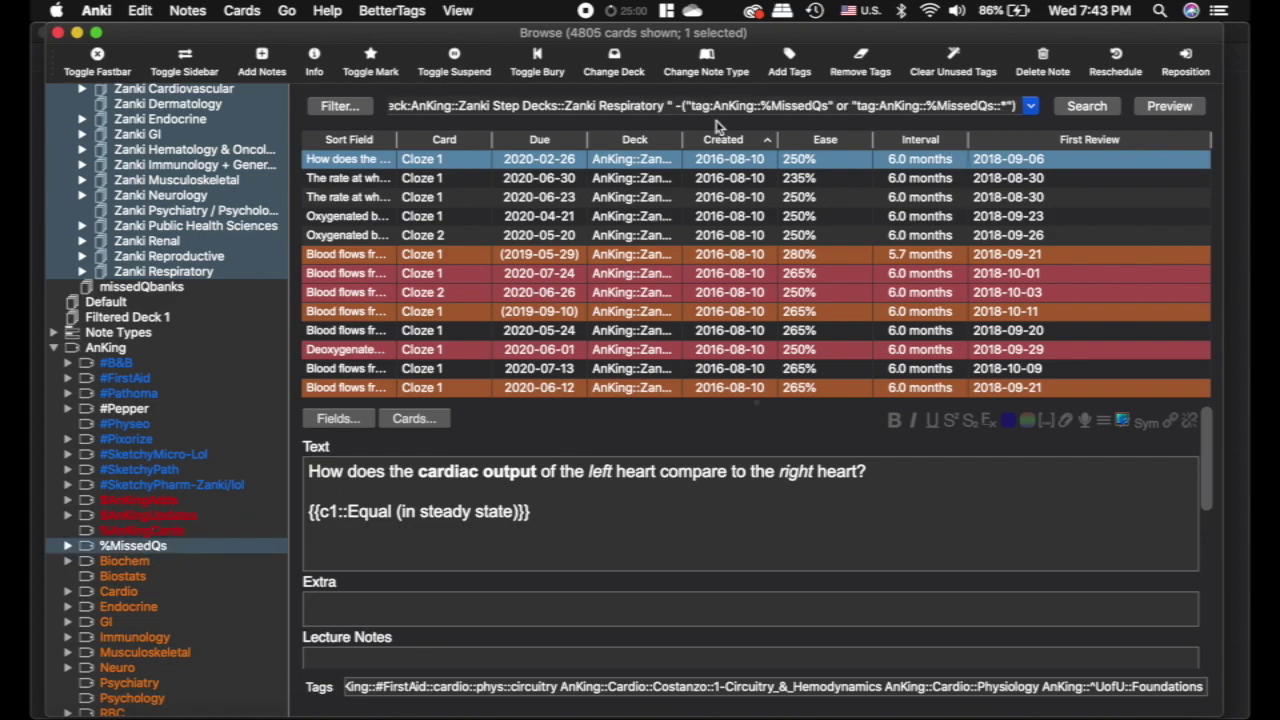
left_click(678, 106)
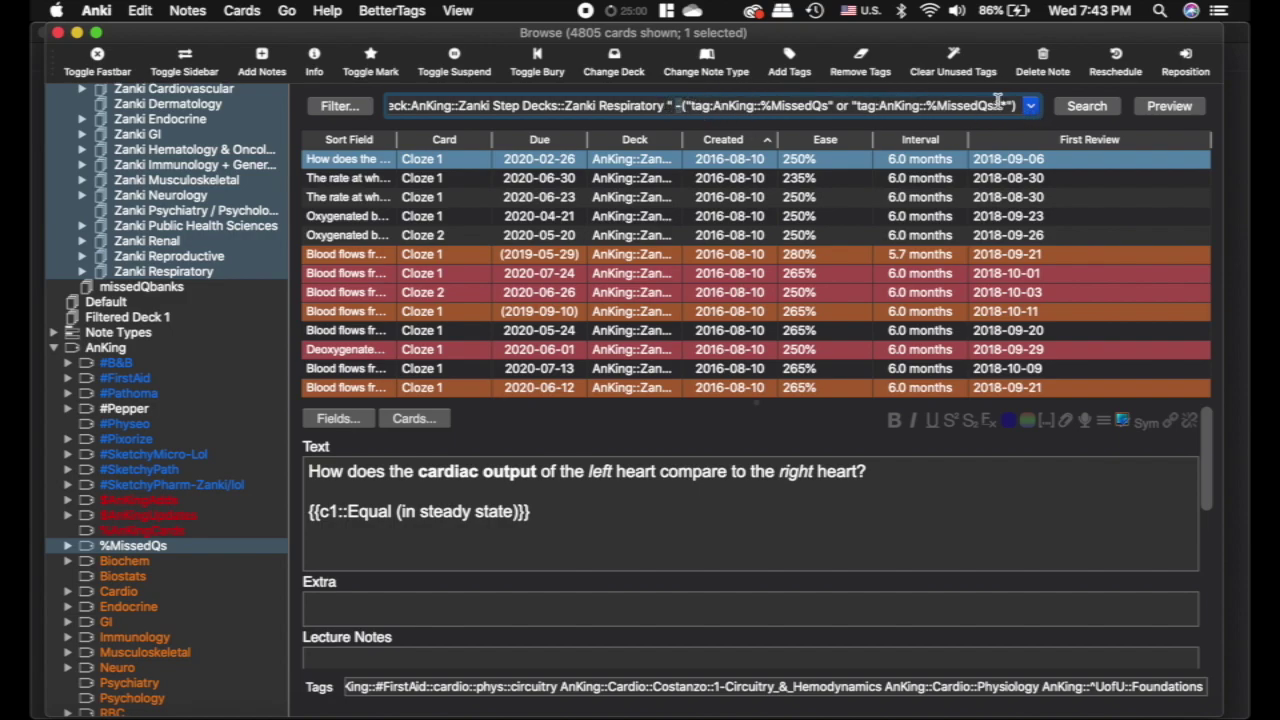
Build a filtered deck from this search with a 99999 limit in Random order
left_click(140, 10)
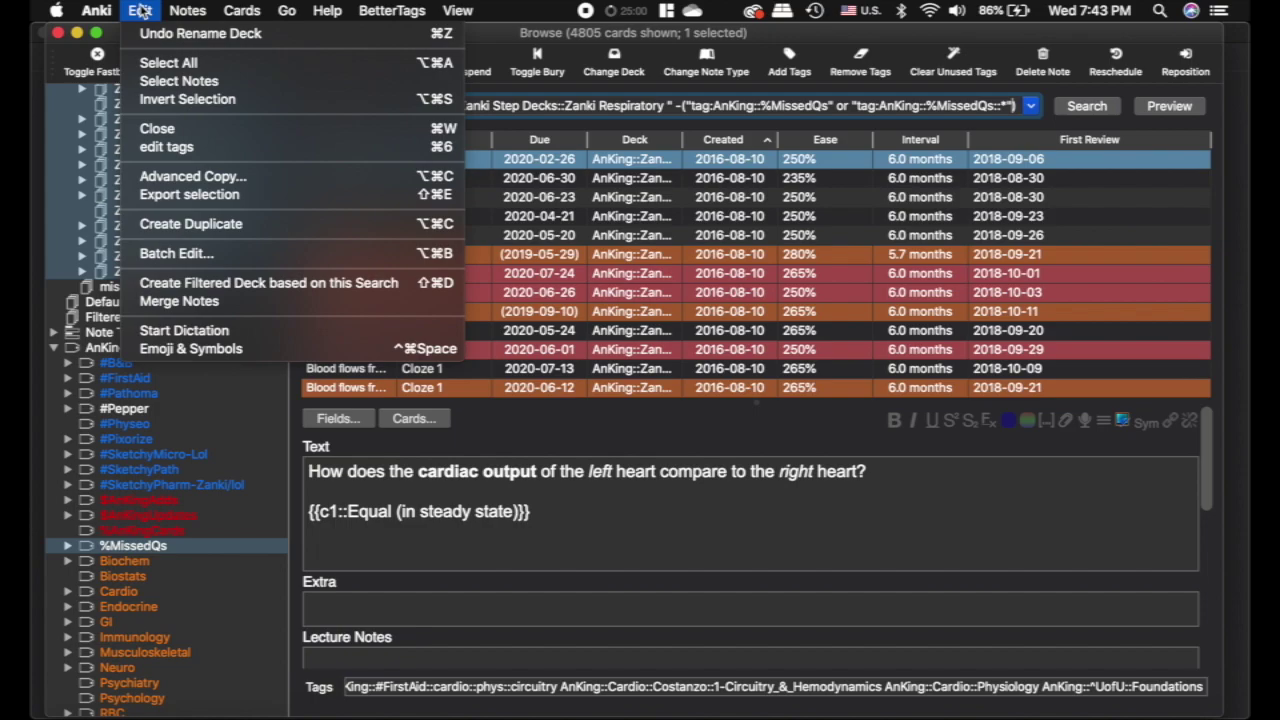
left_click(205, 284)
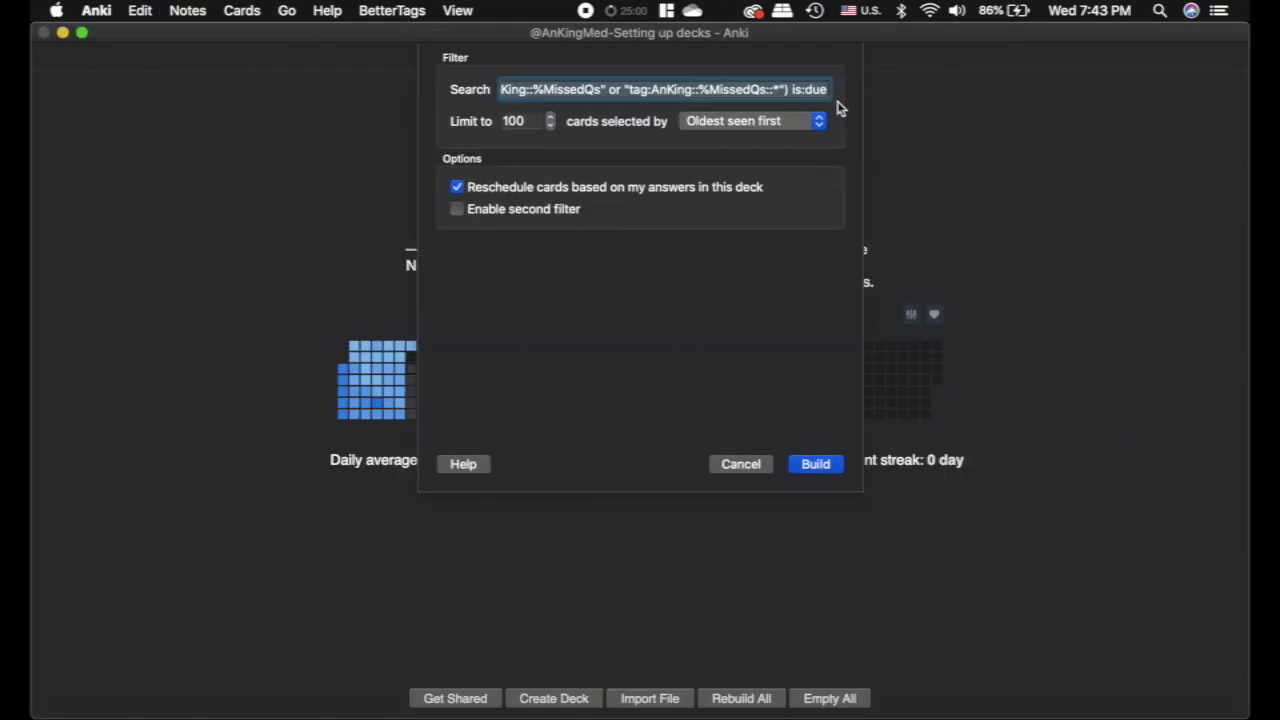
left_click(512, 121)
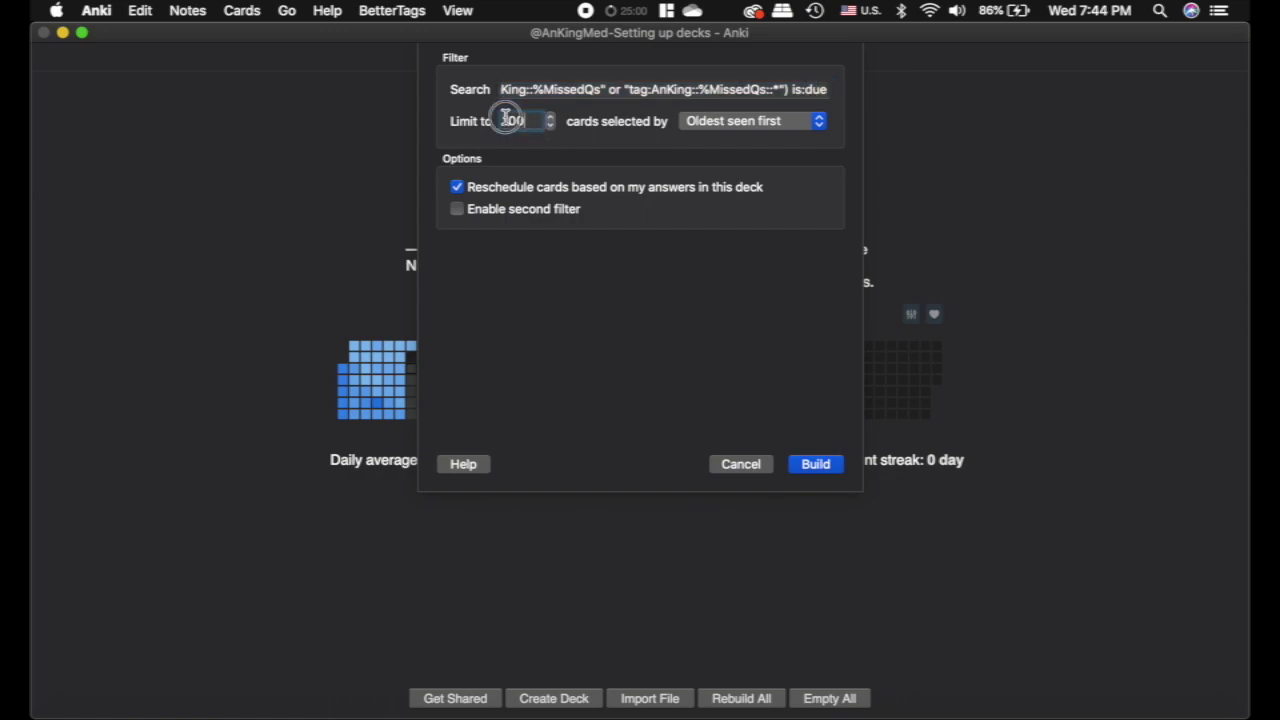
type("99999")
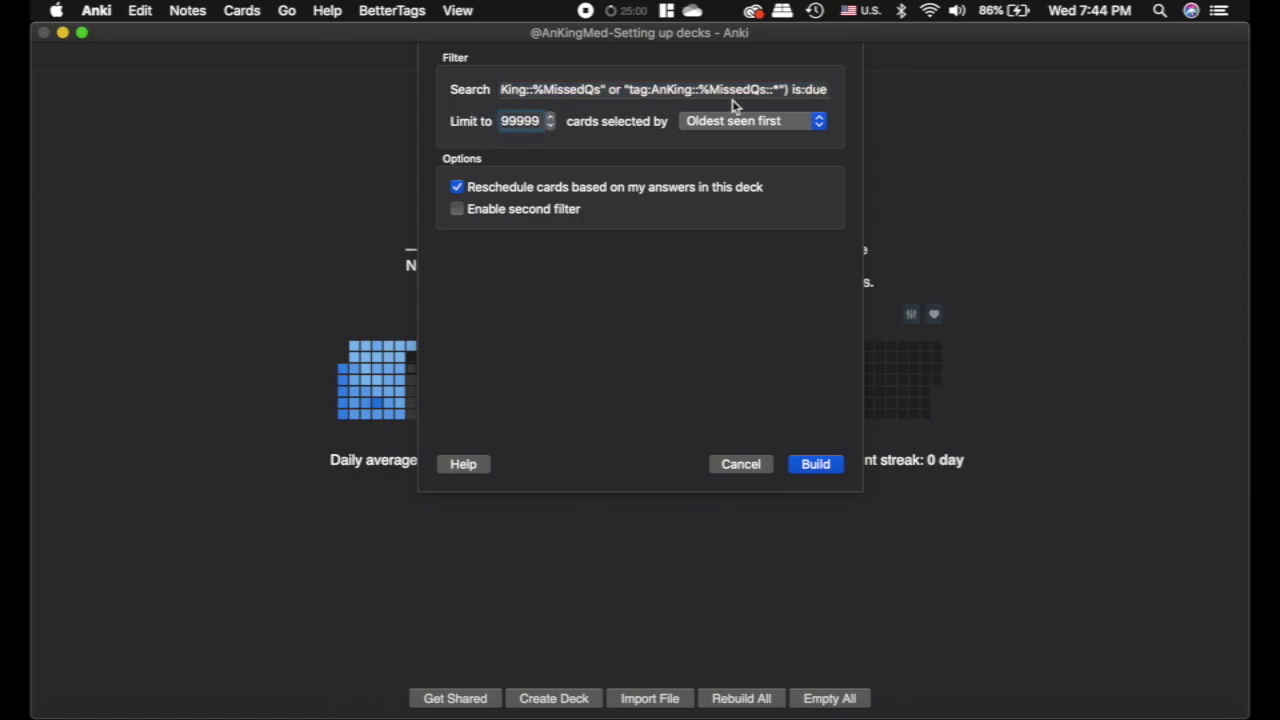
left_click(743, 120)
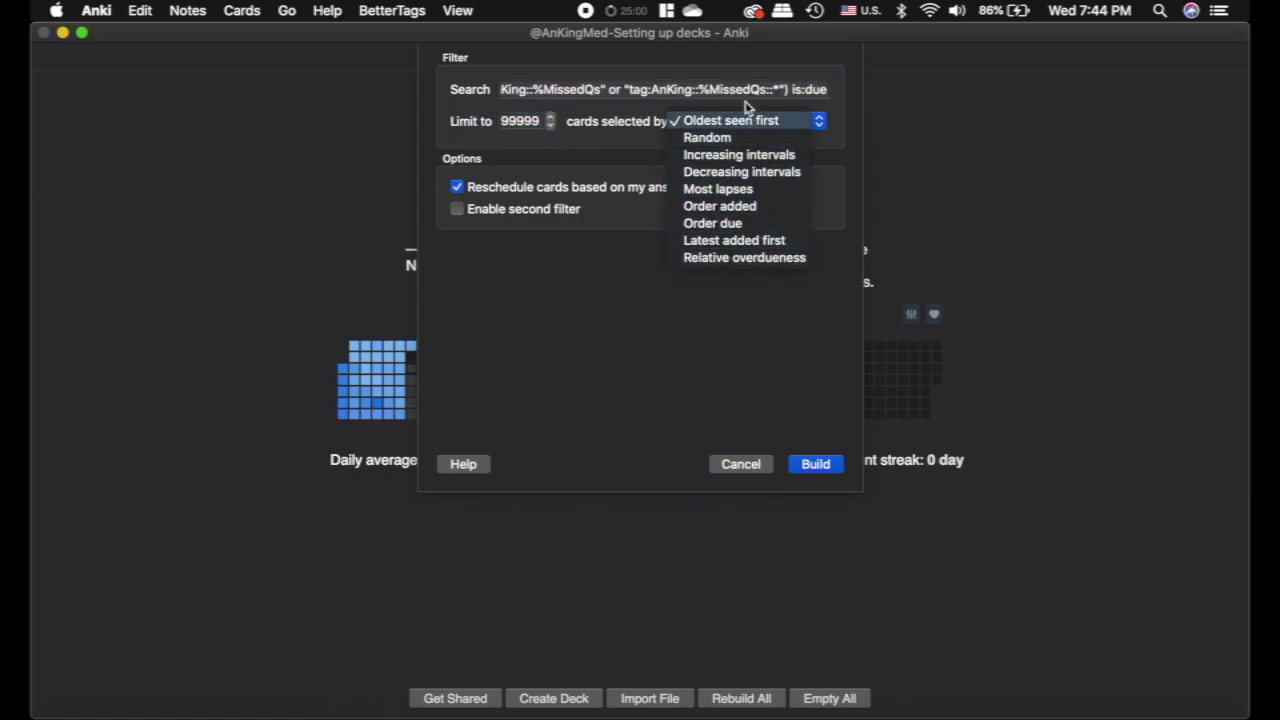
left_click(734, 137)
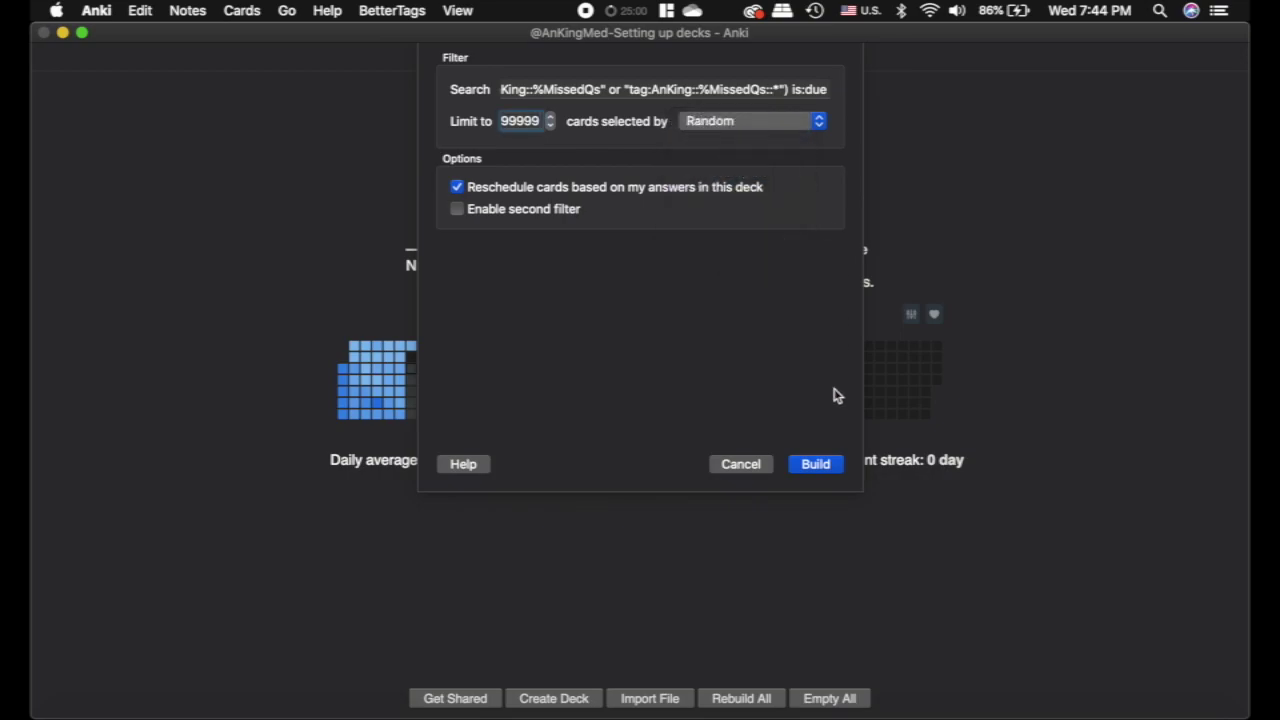
left_click(831, 465)
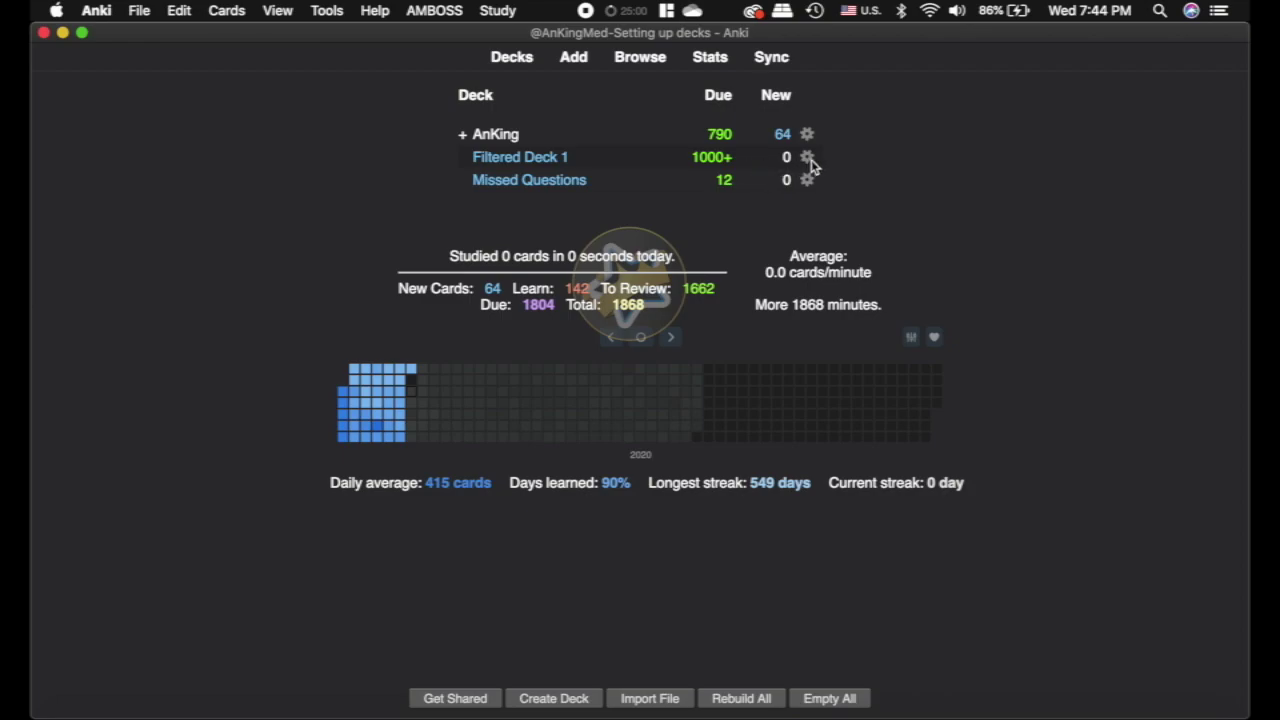
Rename Filtered Deck 1 to 'Current class'
left_click(808, 158)
left_click(854, 171)
type("Current class")
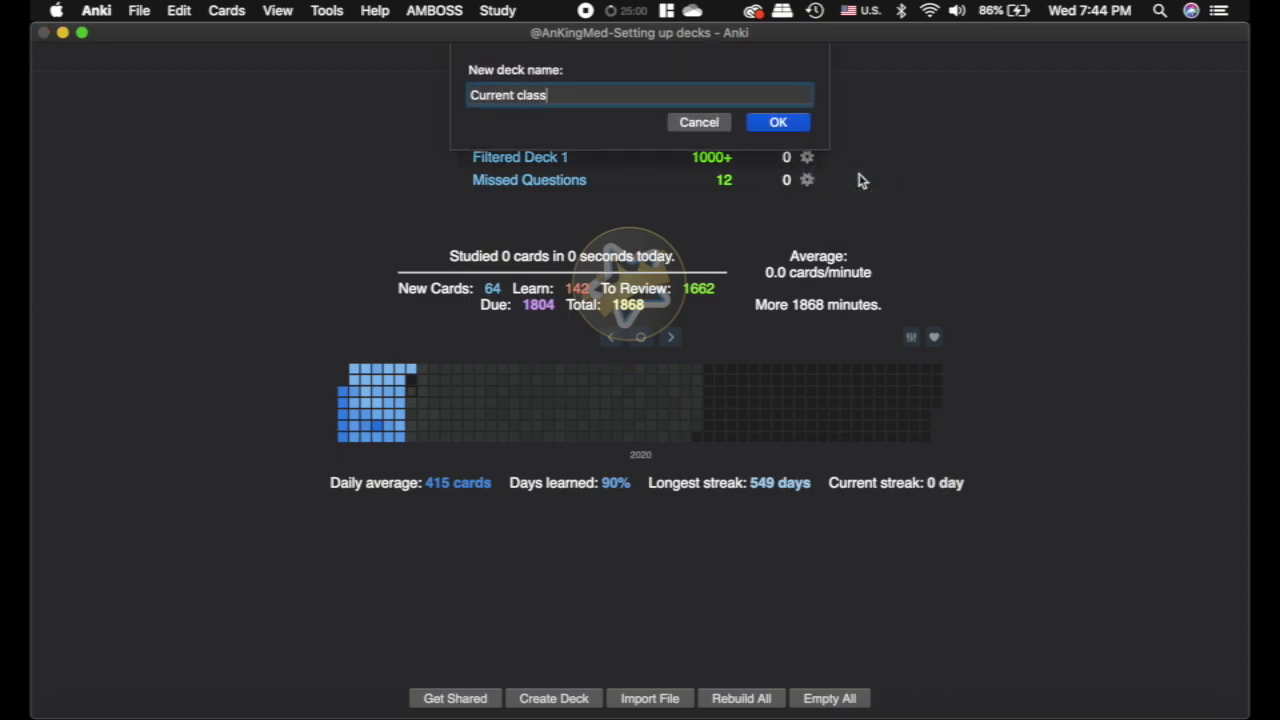
key("Return")
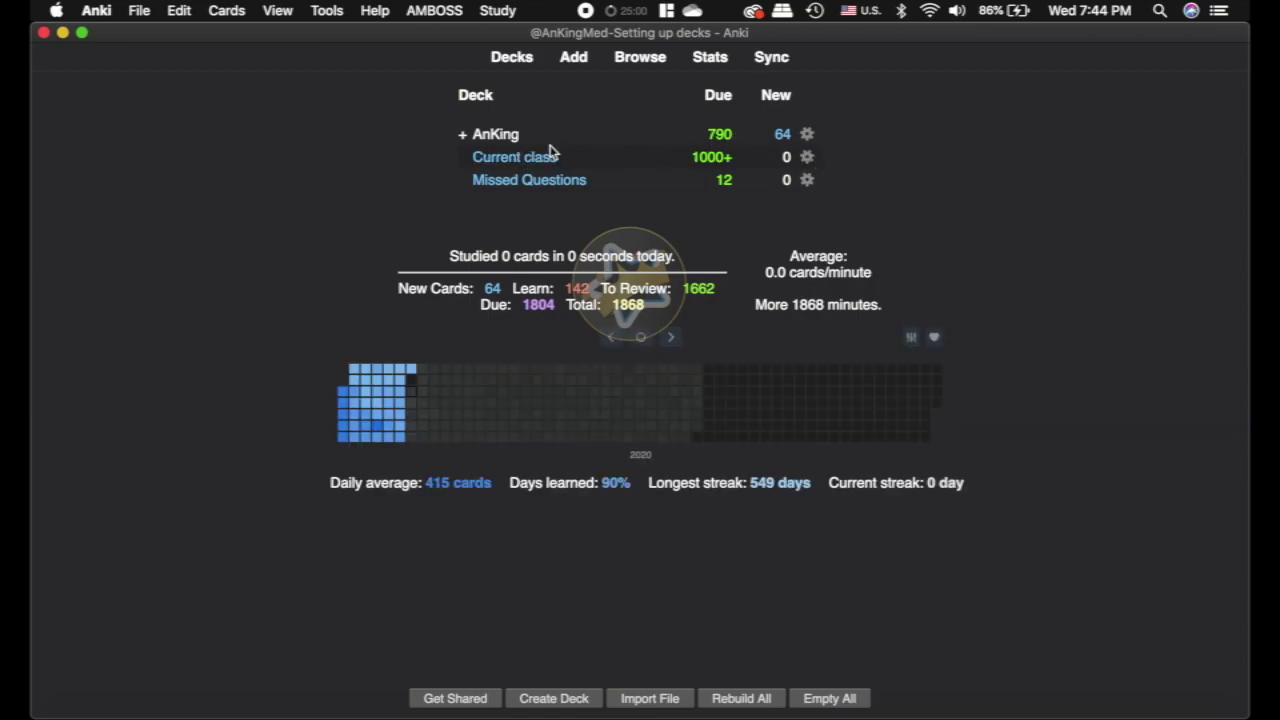
Bring up the Current class deck's gear menu to reach its filter options
left_click(807, 157)
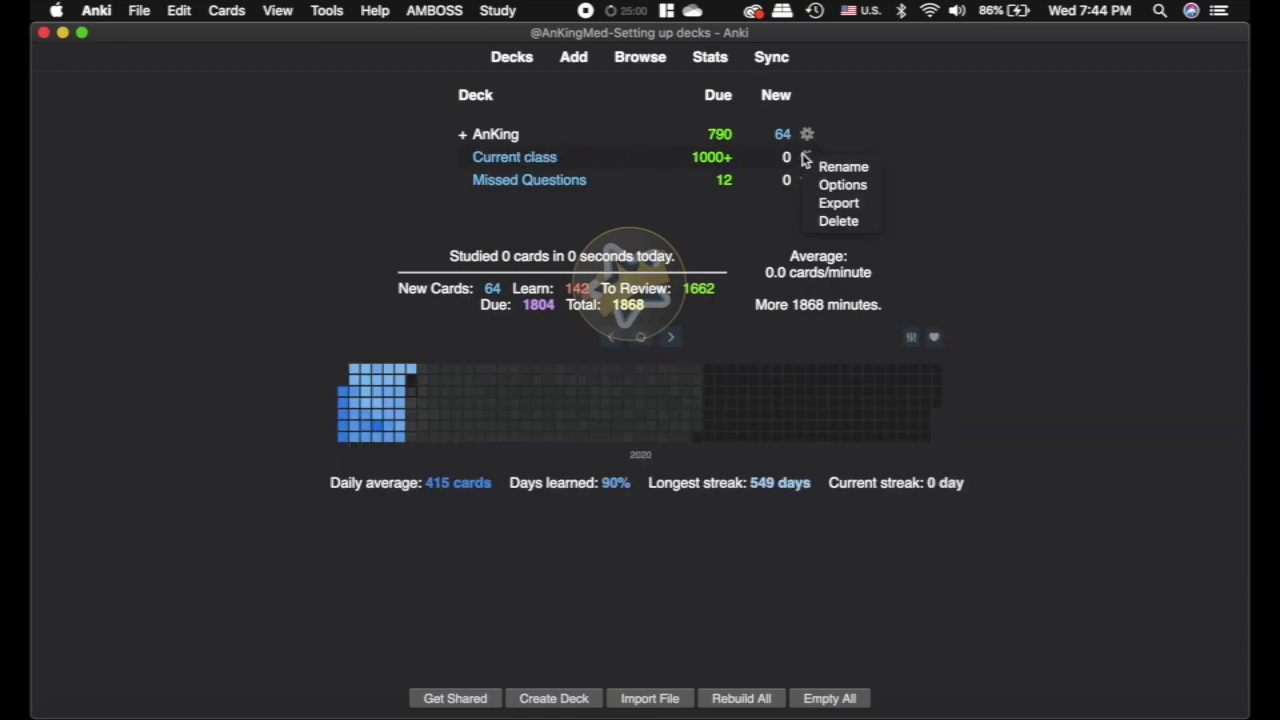
left_click(864, 170)
left_click(697, 121)
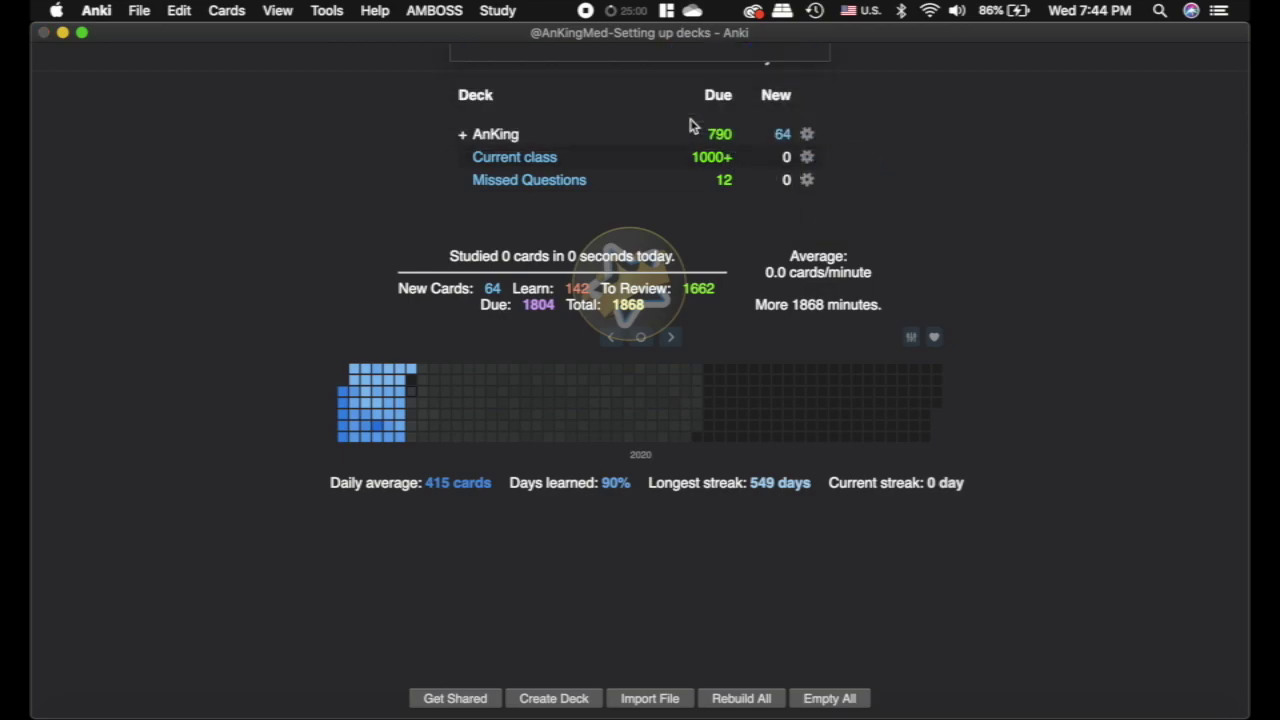
left_click(807, 157)
Wrap the Current class search in parentheses before is:due and rebuild it to 121 due cards
left_click(857, 190)
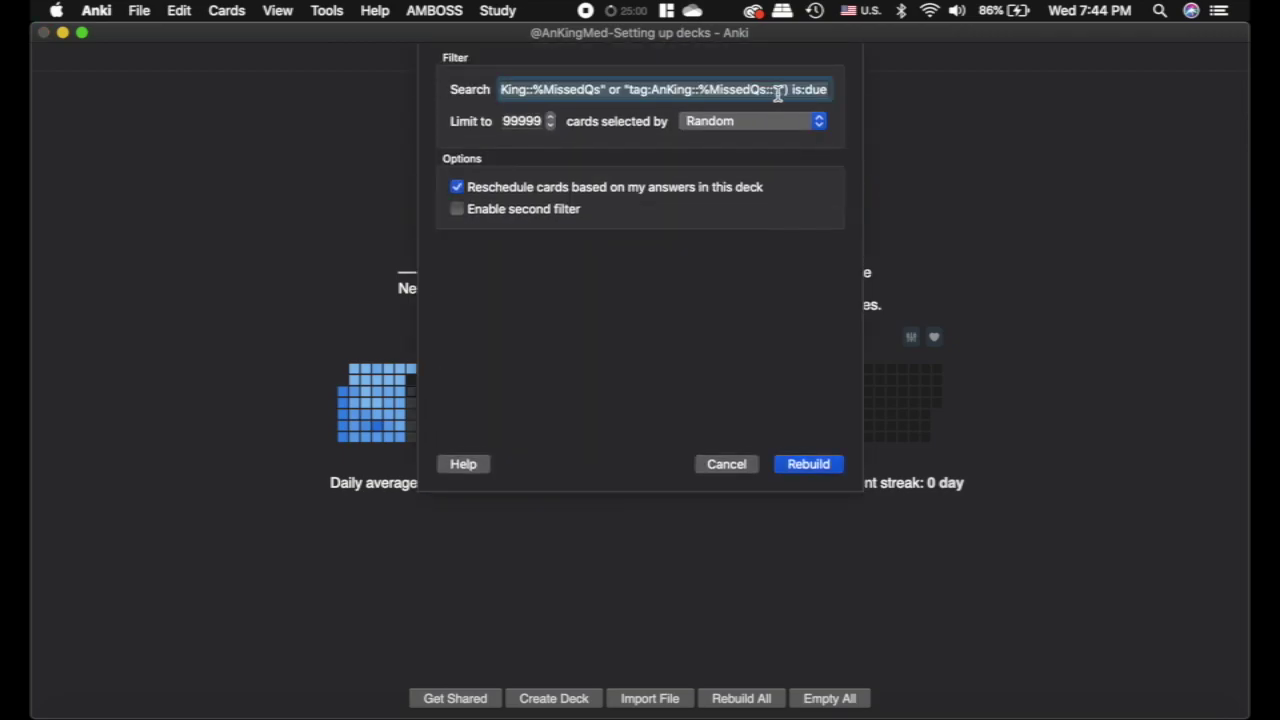
left_click(790, 87)
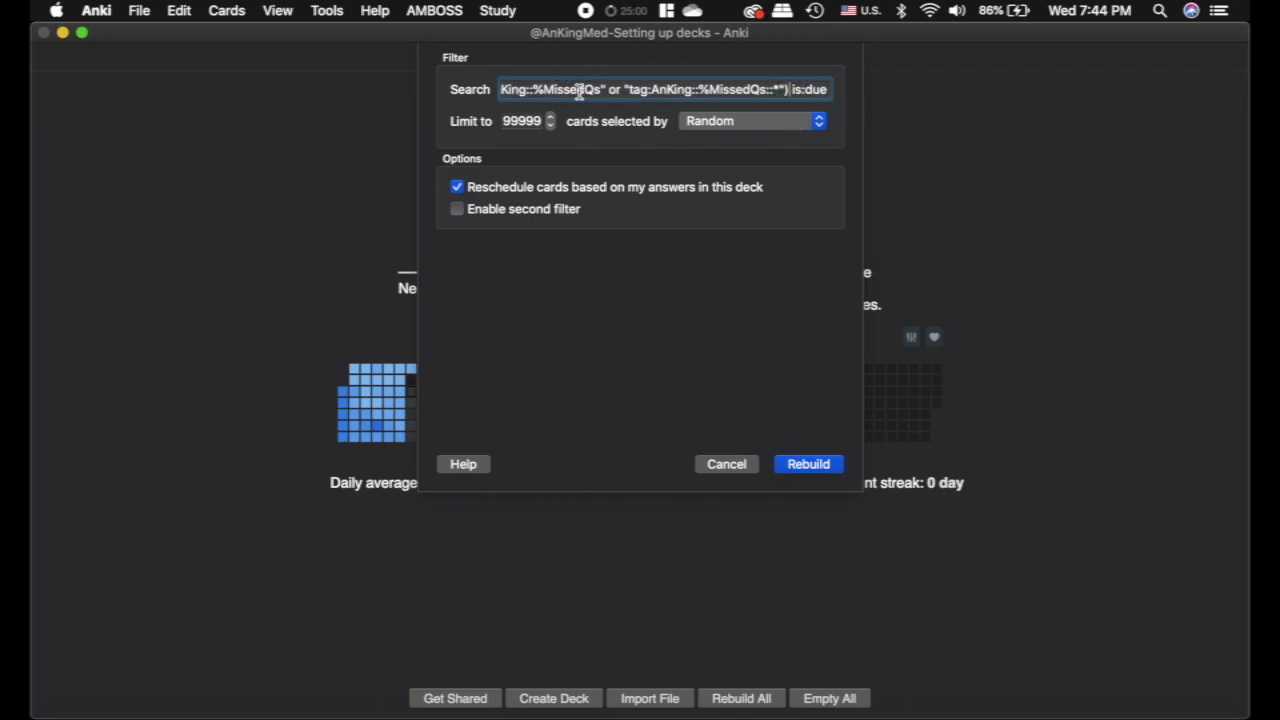
left_click_drag(577, 89, 346, 94)
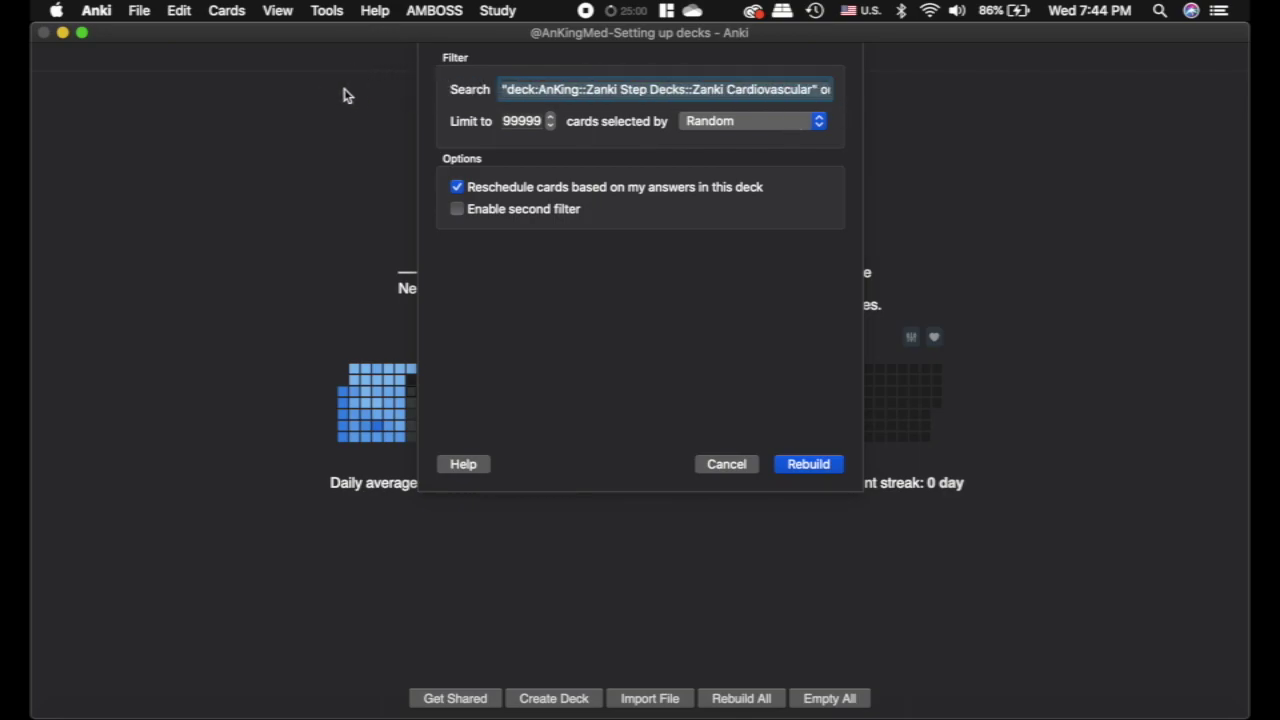
left_click(506, 89)
type("(")
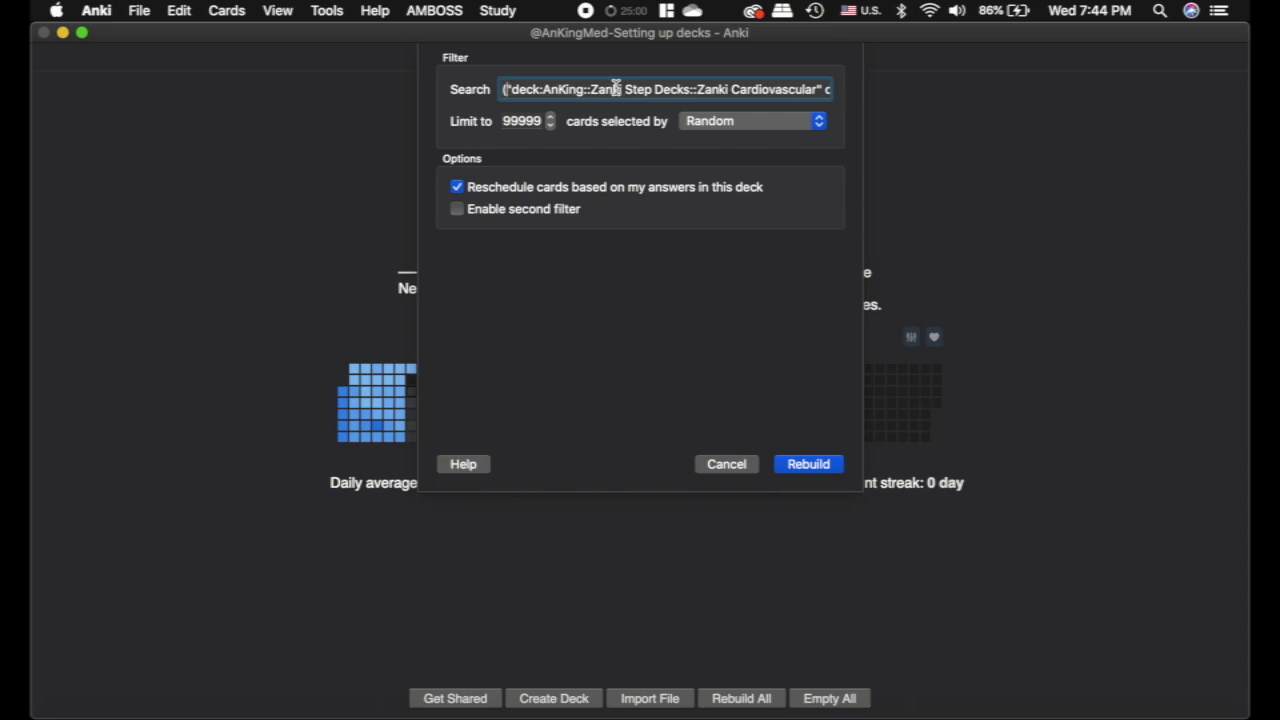
left_click_drag(643, 86, 1000, 86)
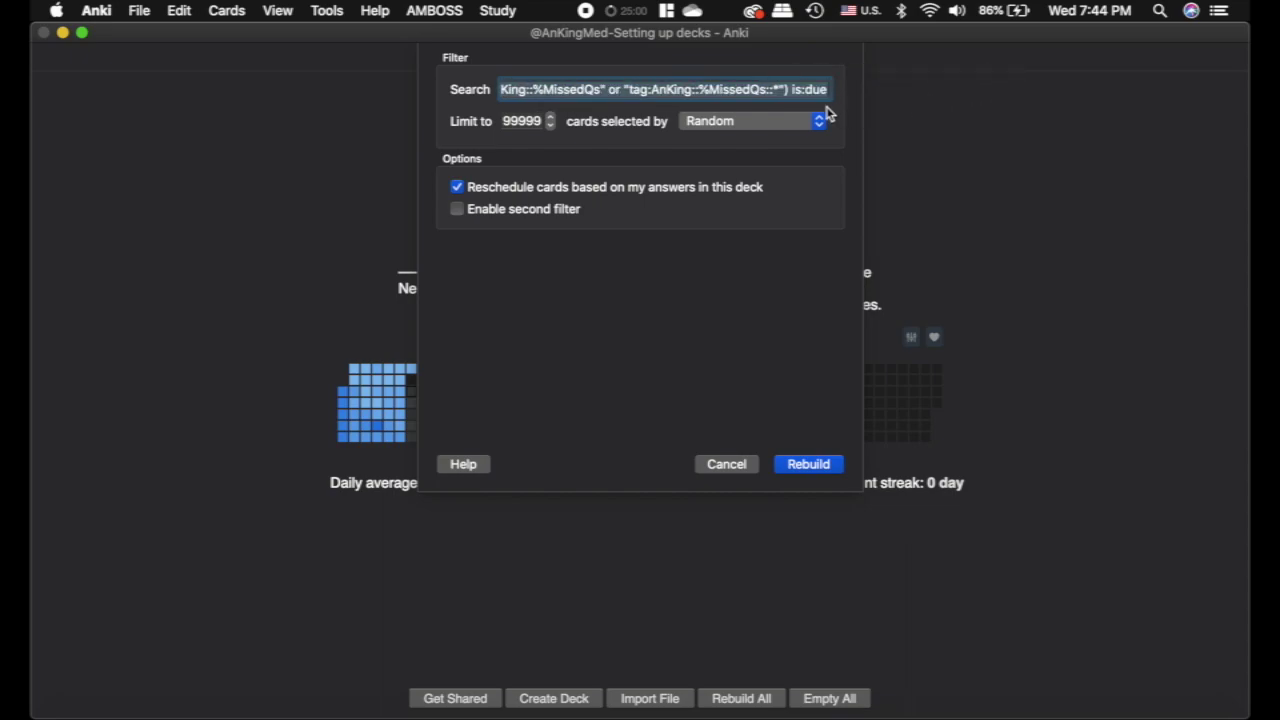
left_click(790, 89)
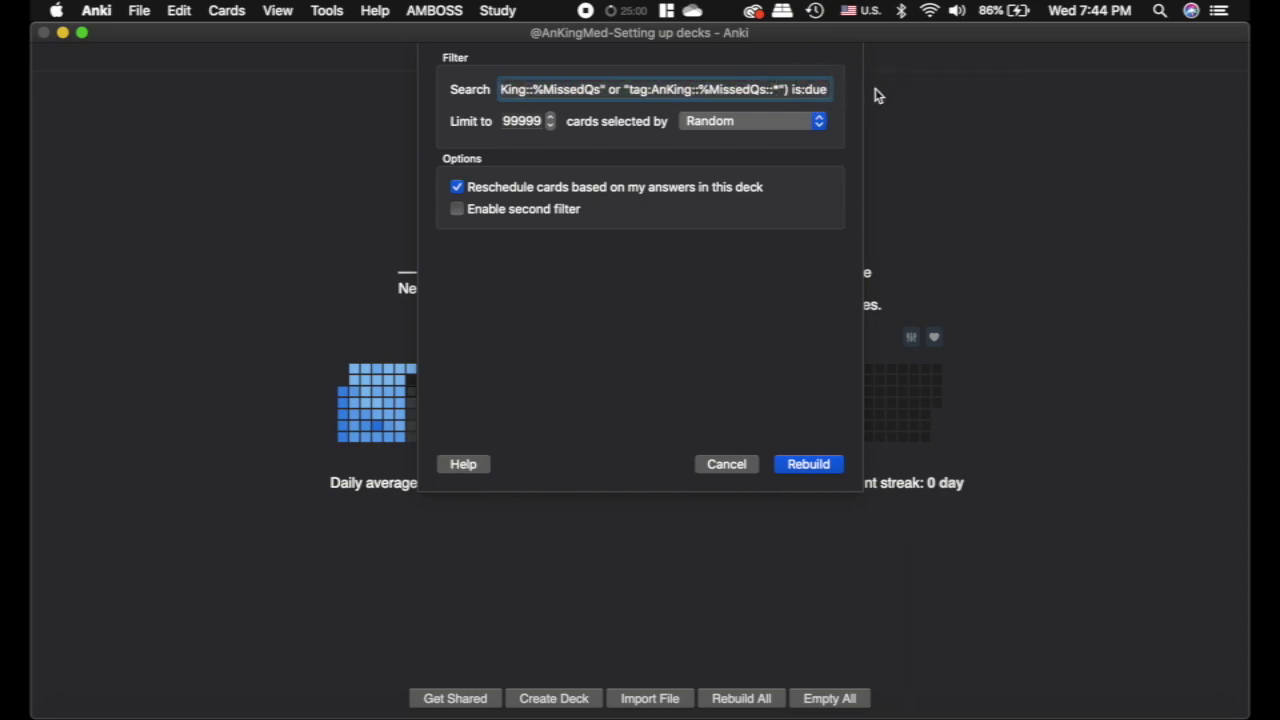
type(")")
left_click(810, 464)
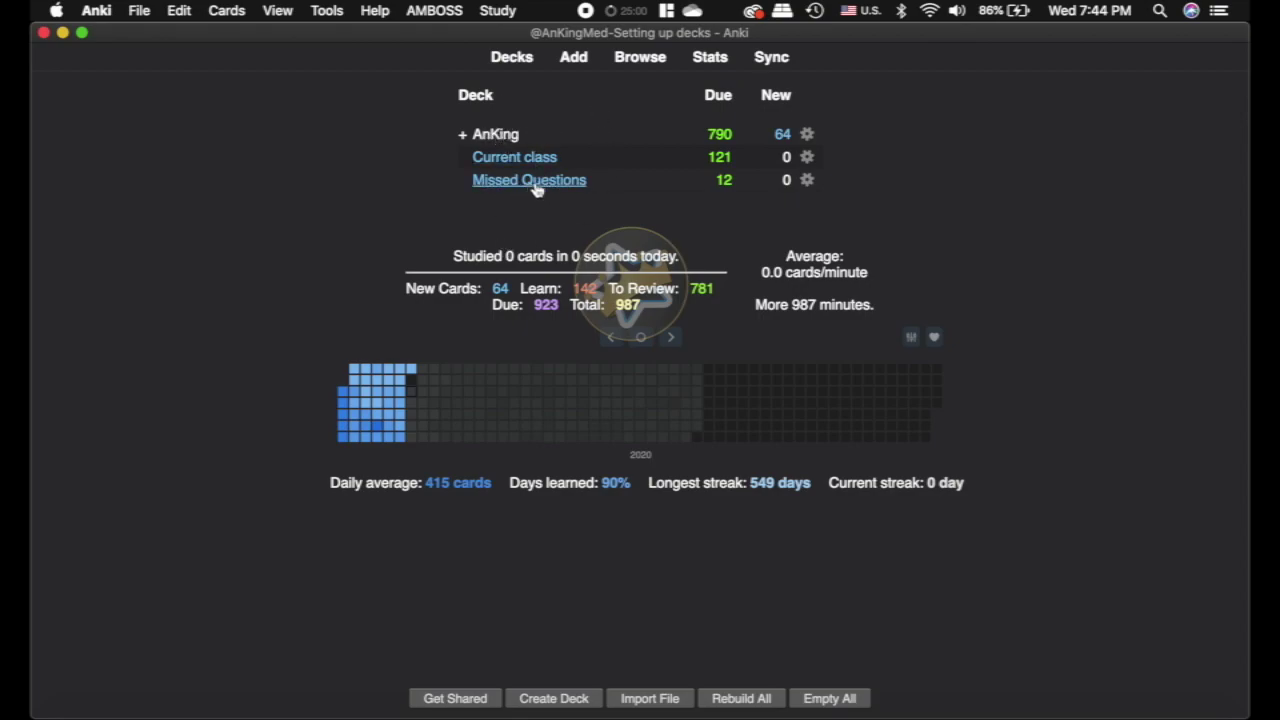
left_click(640, 57)
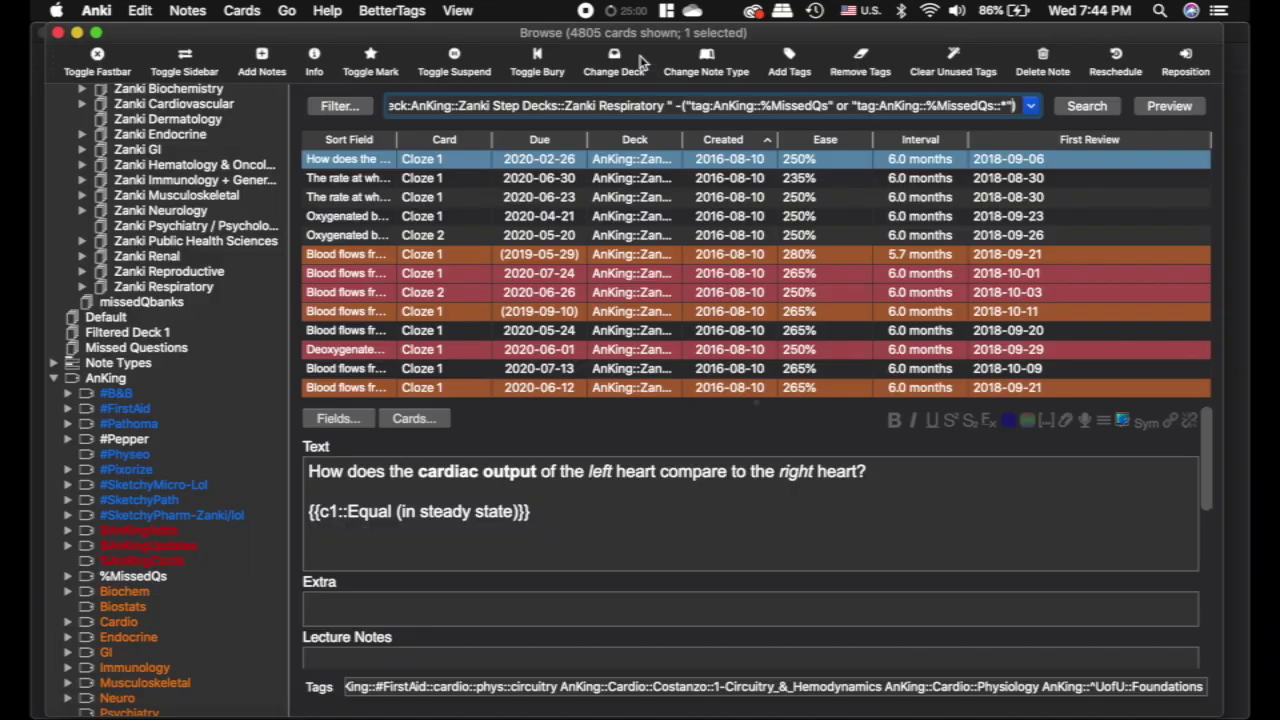
scroll(150, 318, "up", 1)
scroll(150, 318, "up", 4)
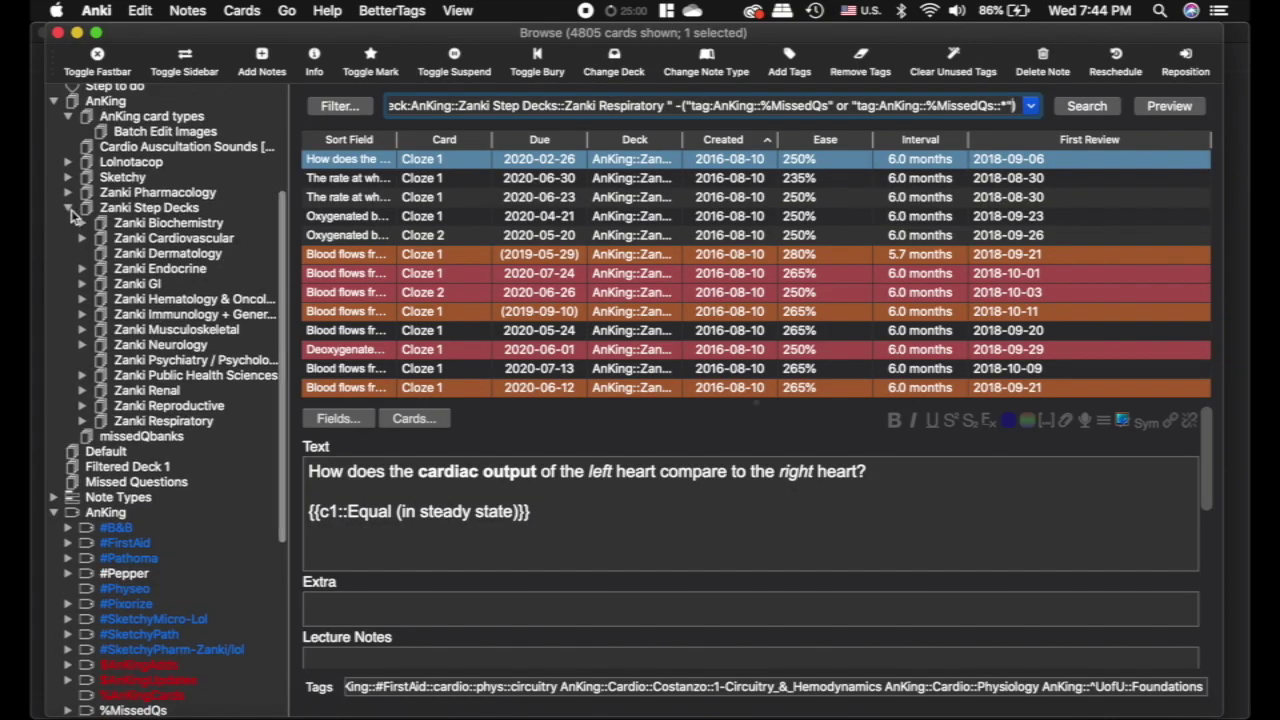
left_click(72, 215)
left_click(55, 107)
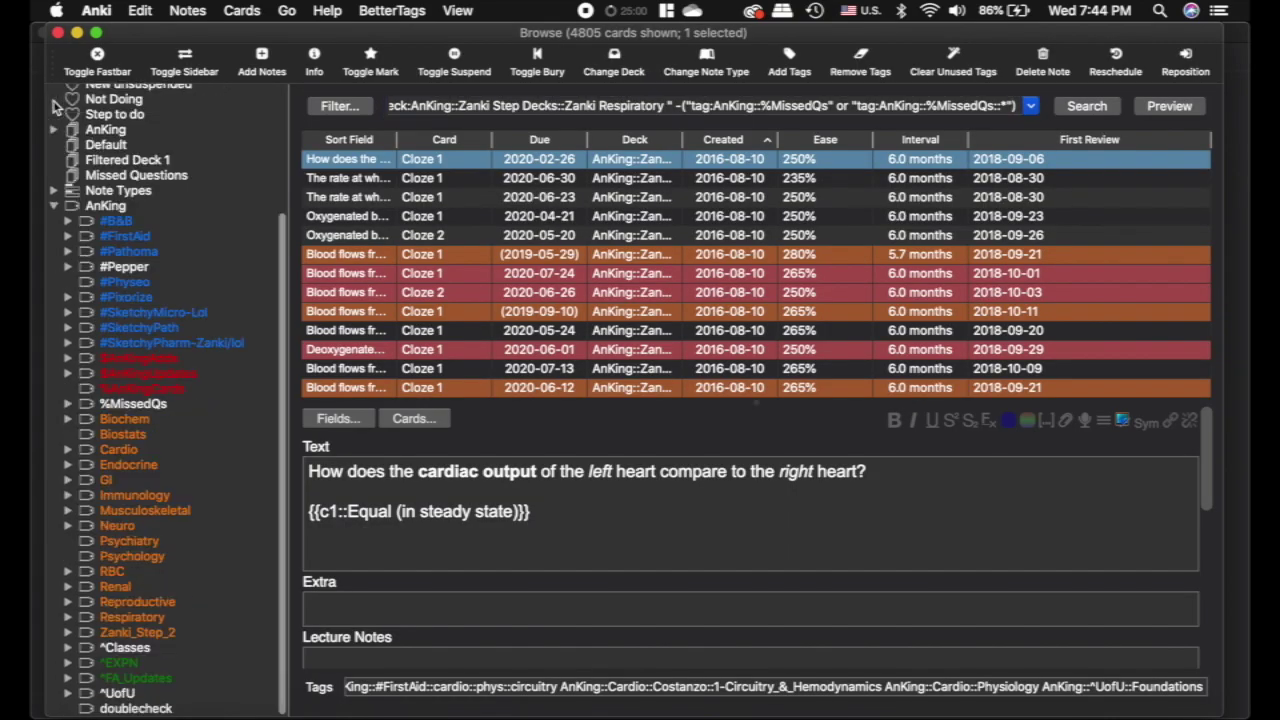
left_click(133, 404)
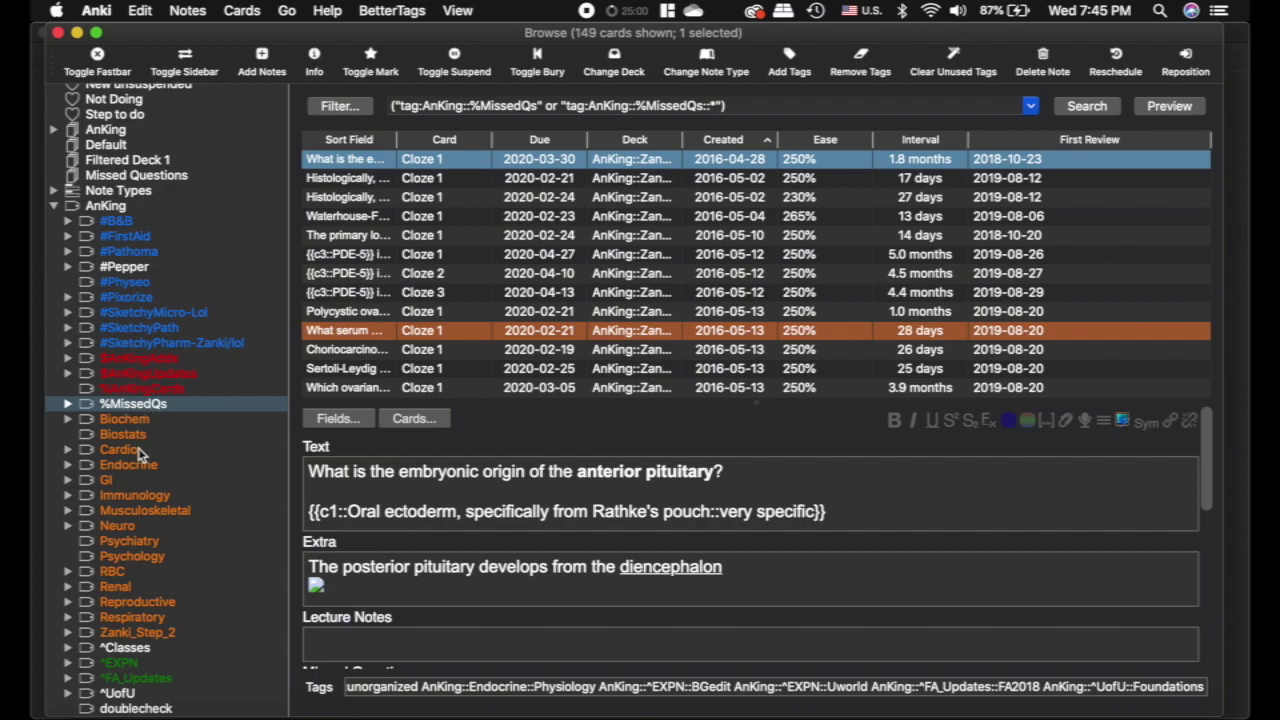
left_click(158, 451, "super")
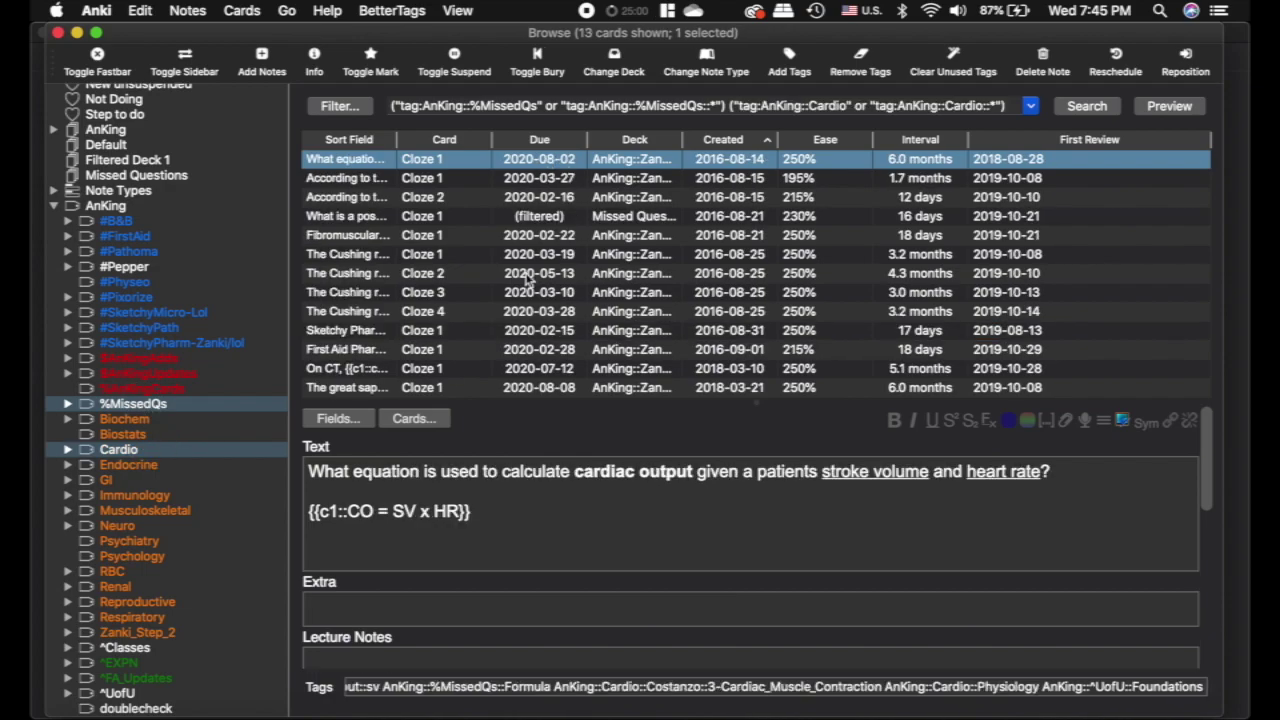
left_click(555, 216)
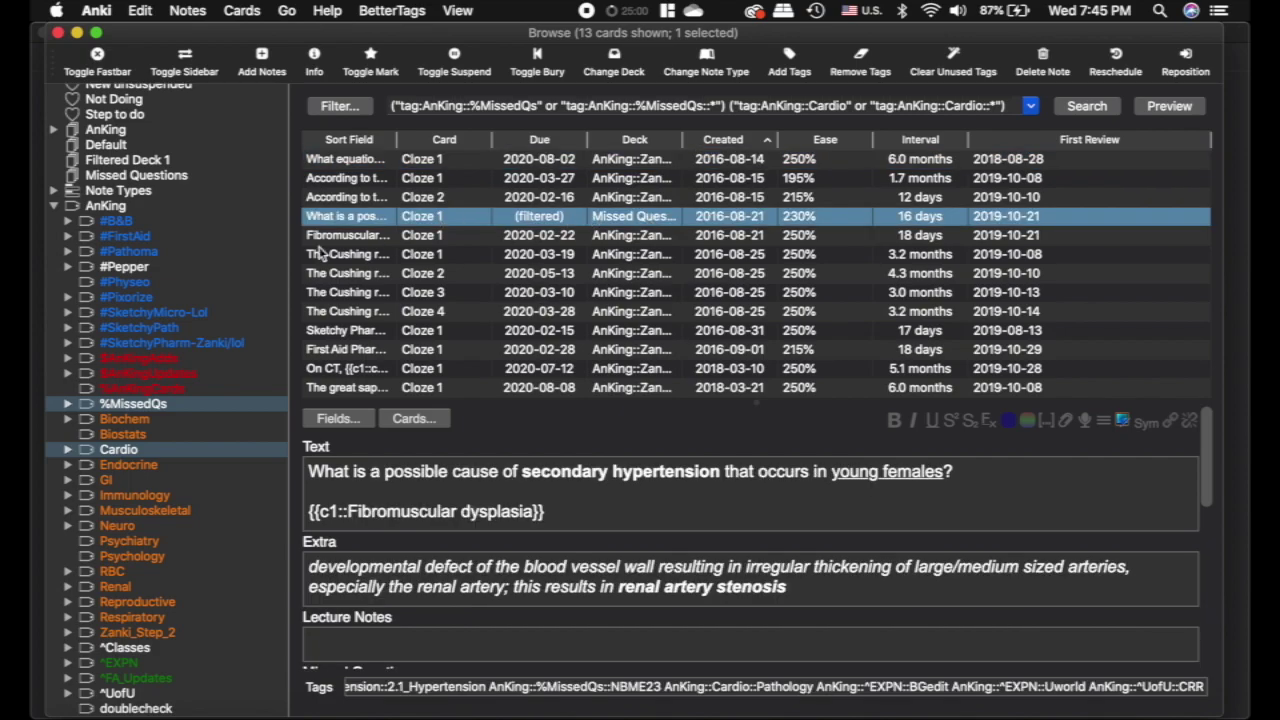
left_click(57, 32)
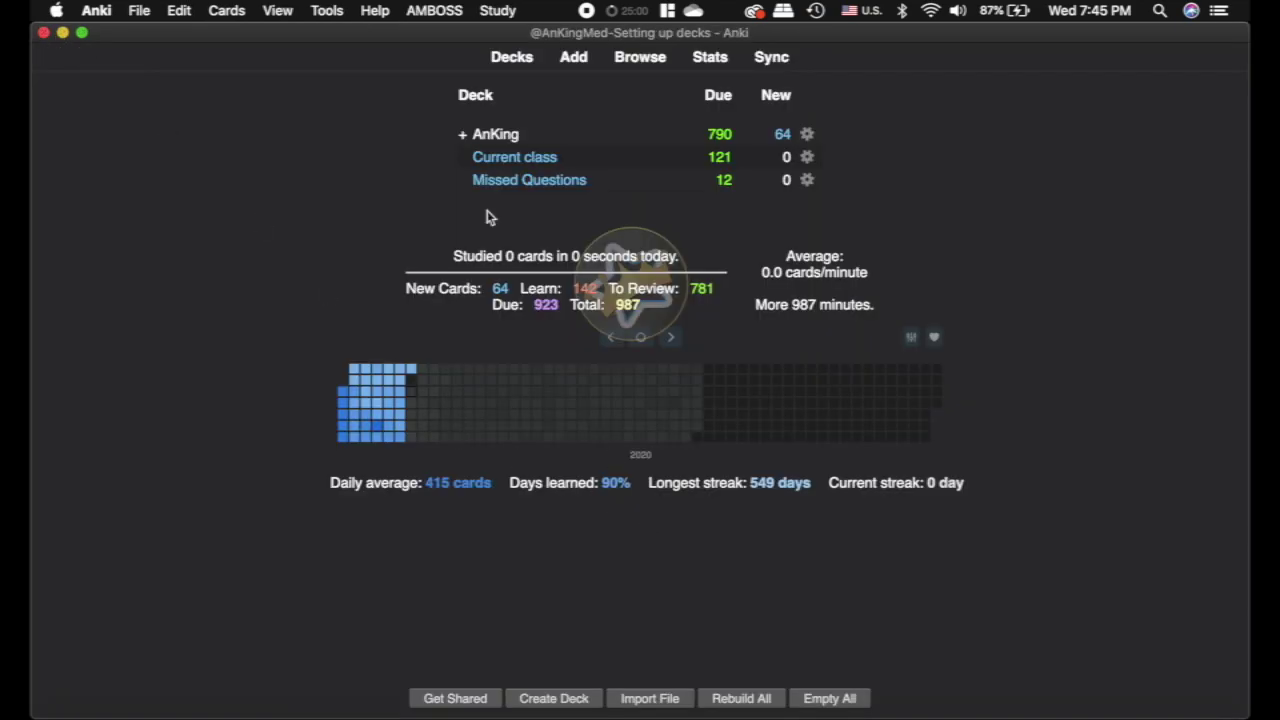
left_click(327, 10)
left_click(363, 146)
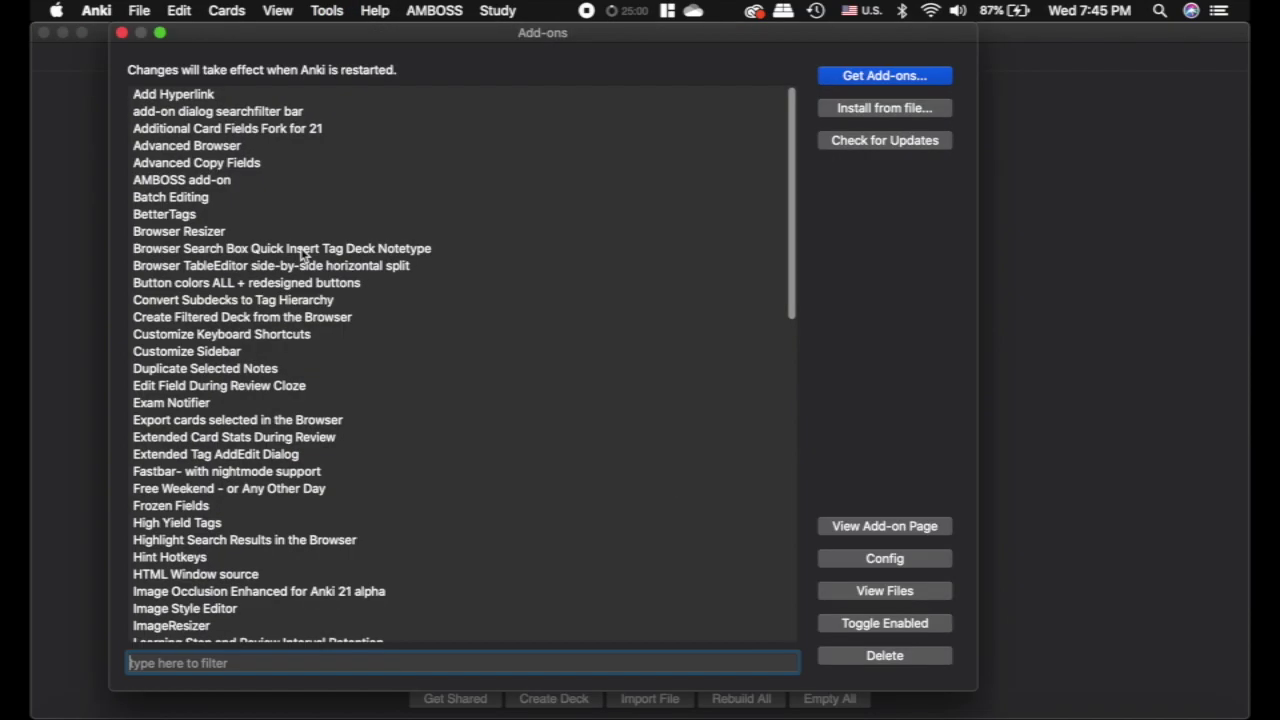
type("emp")
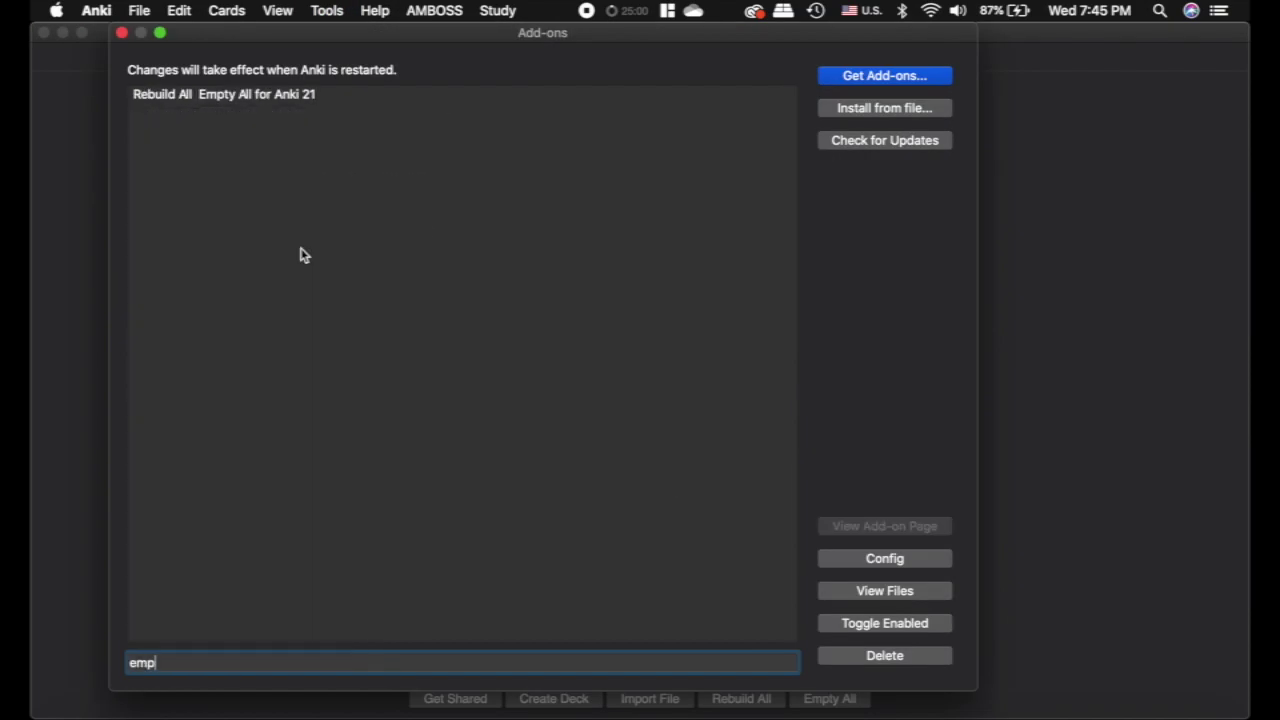
left_click(145, 96)
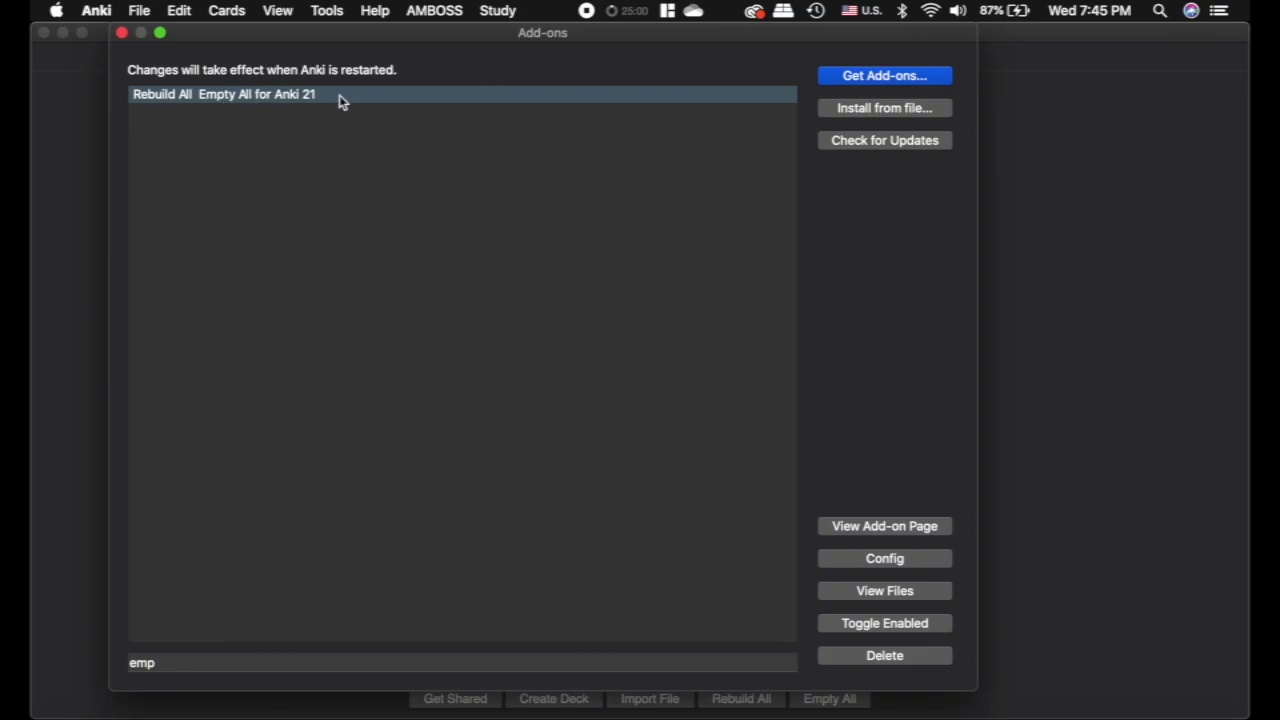
left_click(121, 33)
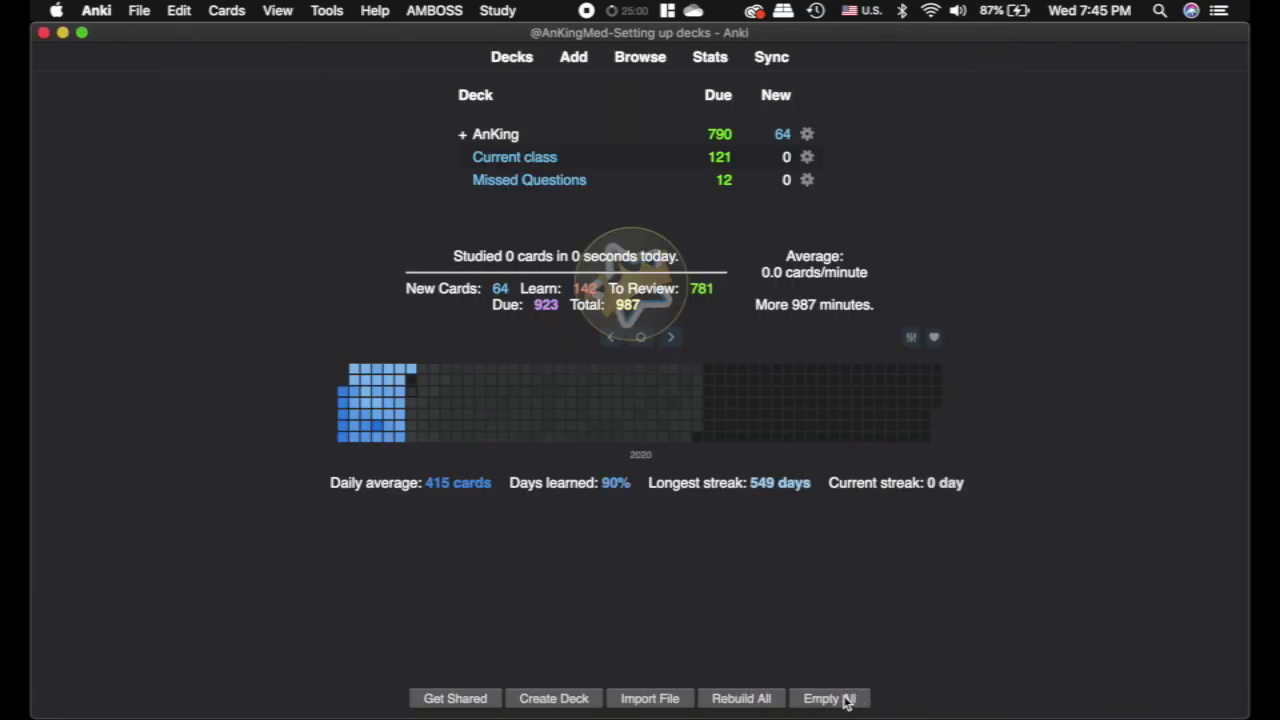
Empty both filtered decks with Empty All, then refill them with Rebuild All
left_click(845, 700)
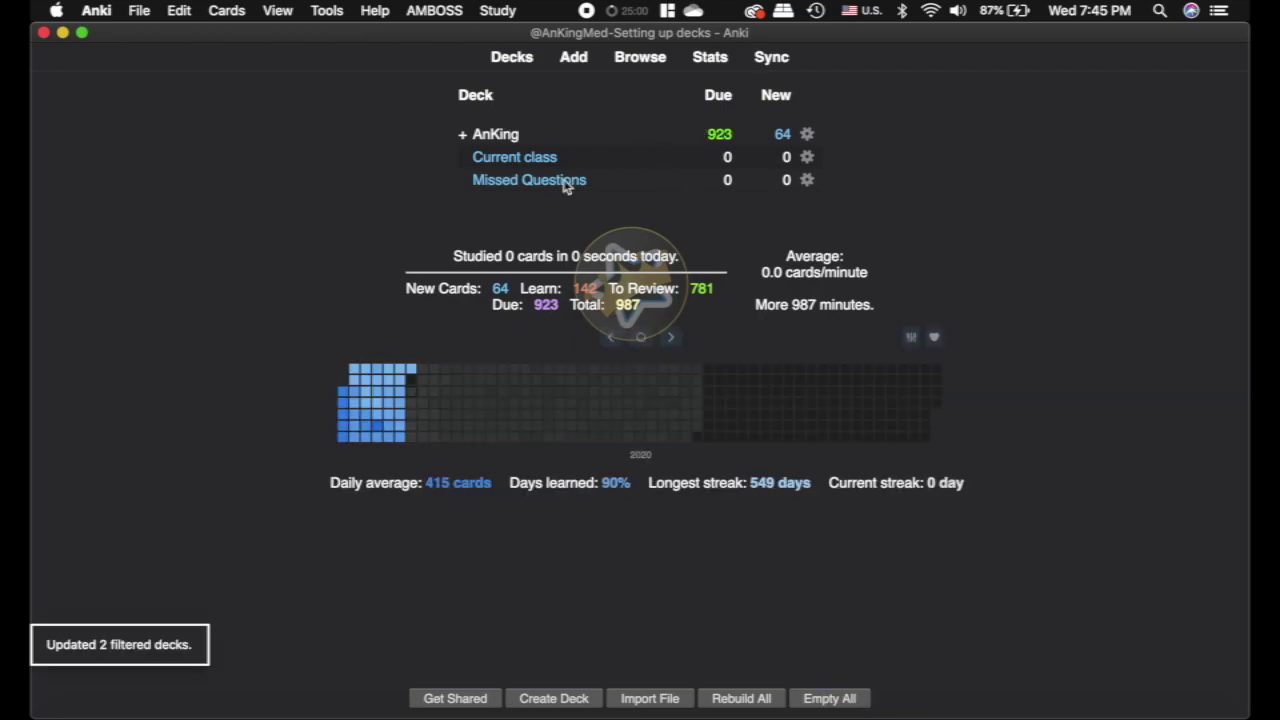
left_click(741, 699)
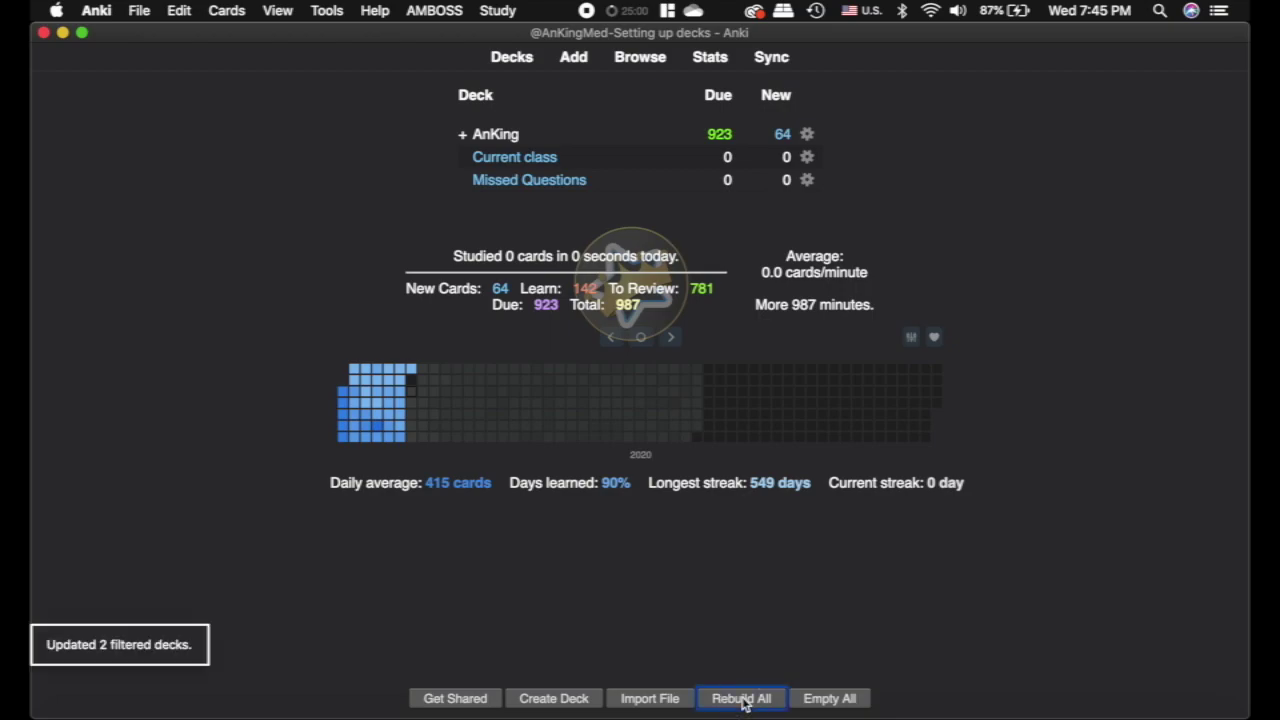